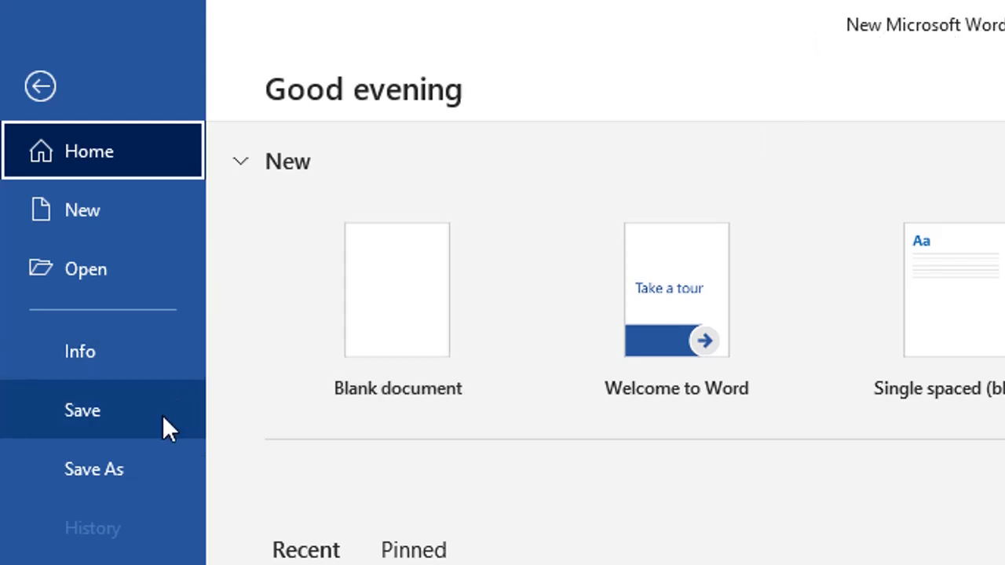
Save the document to the Desktop folder under the file name "word".
click(139, 487)
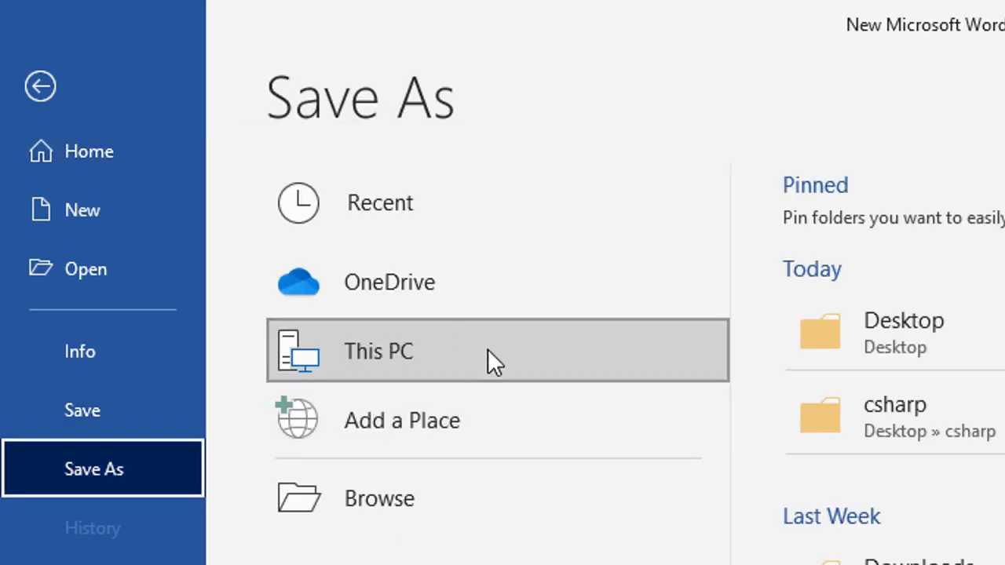
click(855, 322)
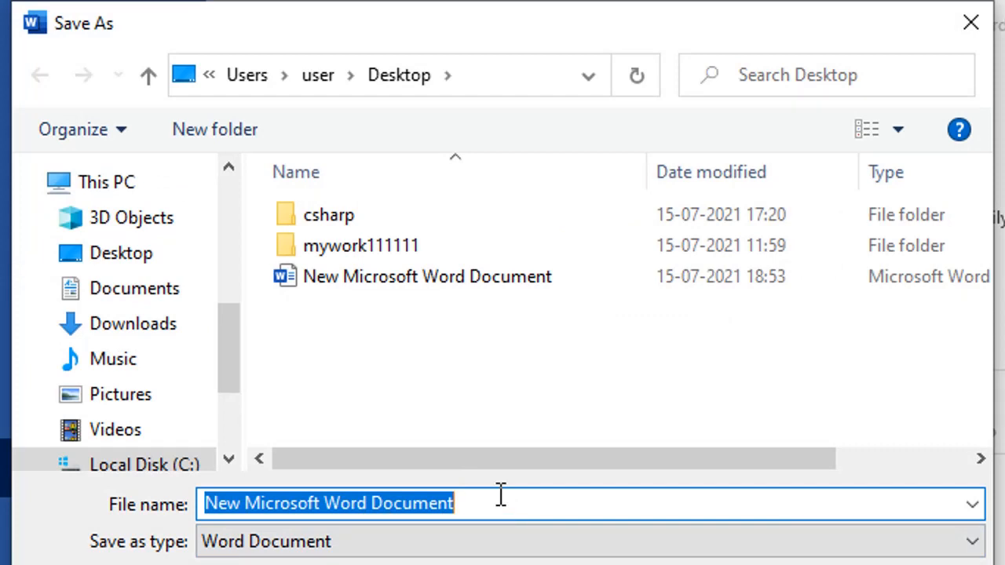
text(word)
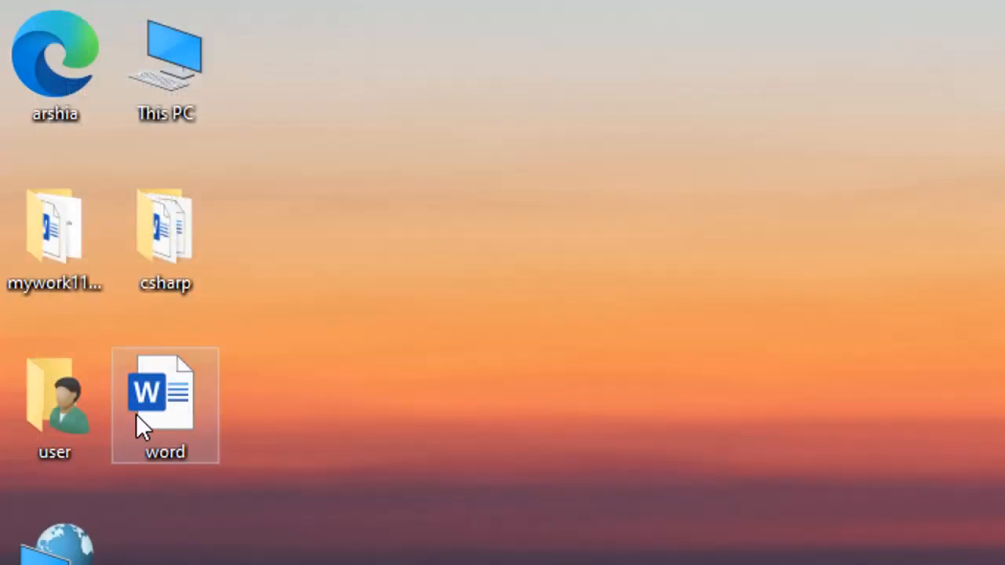
Open the word document from the desktop and select the sentence "Hello how are you.".
double_click(196, 432)
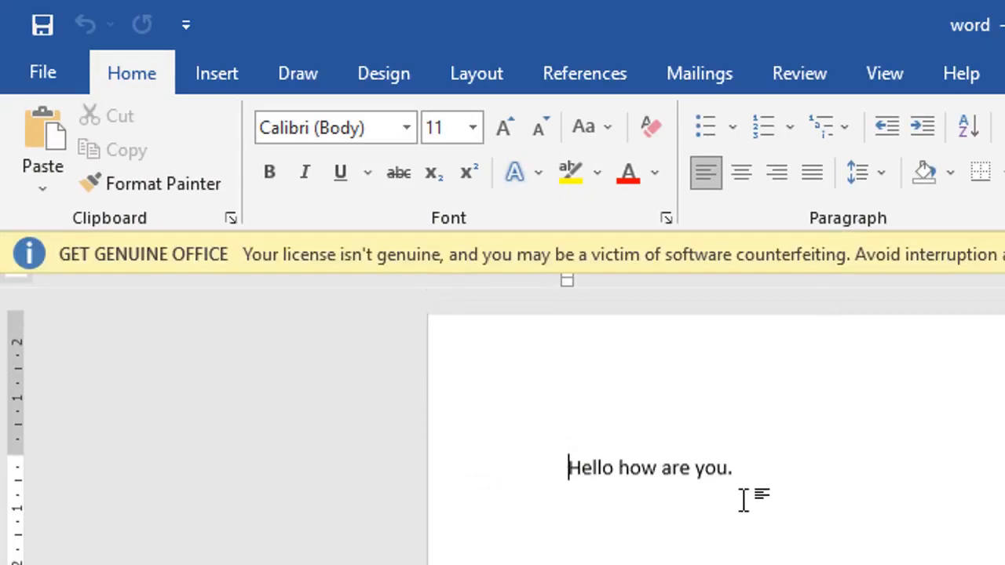
click(65, 73)
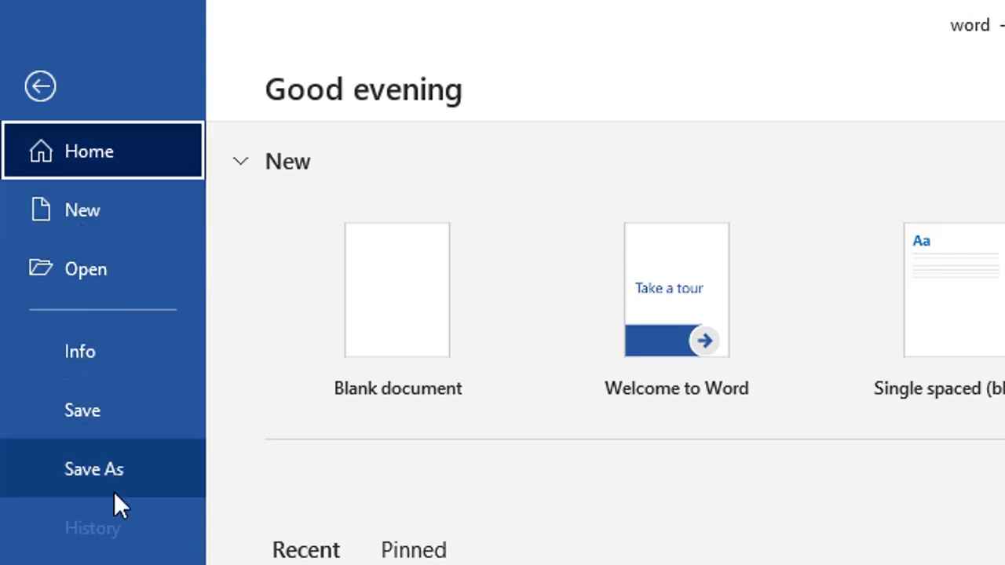
click(42, 92)
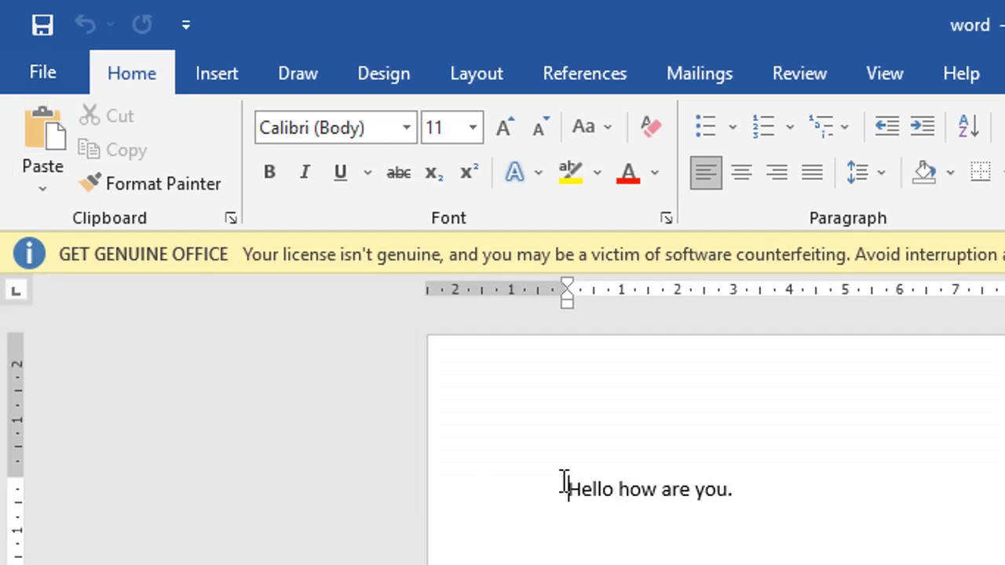
drag(563, 482, 828, 475)
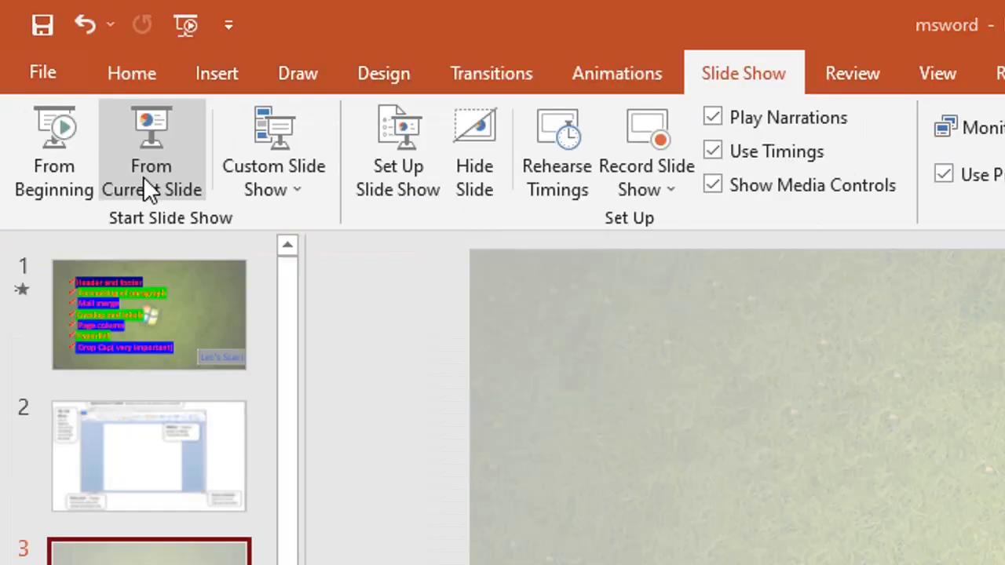
Switch to the msword presentation in PowerPoint and start the slide show from the current slide.
click(144, 179)
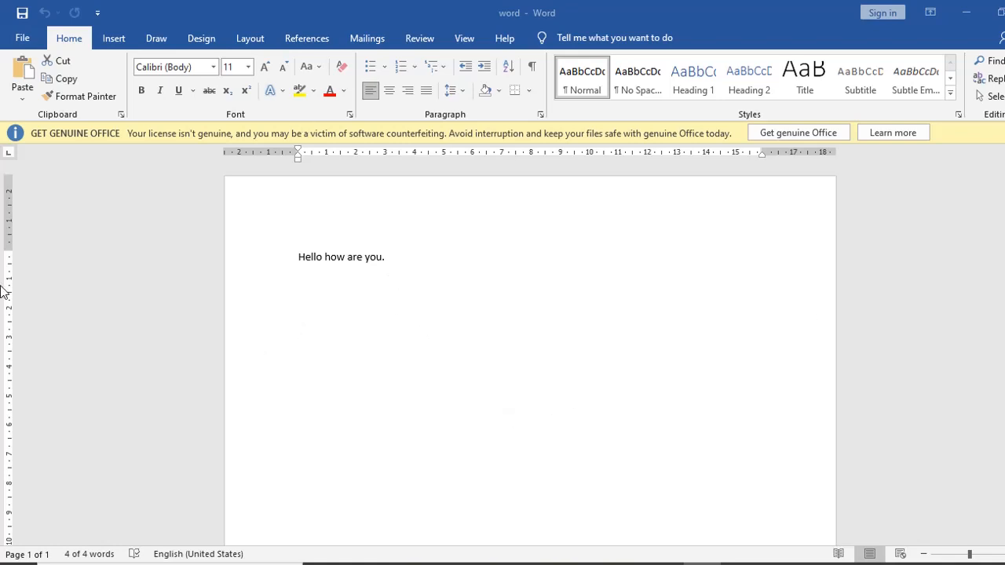
key(ctrl+a)
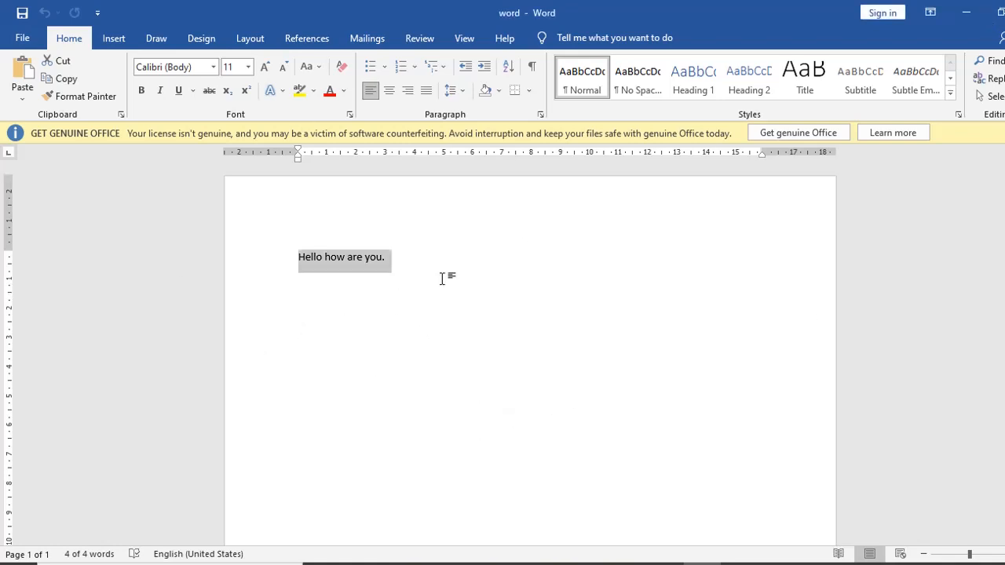
click(443, 279)
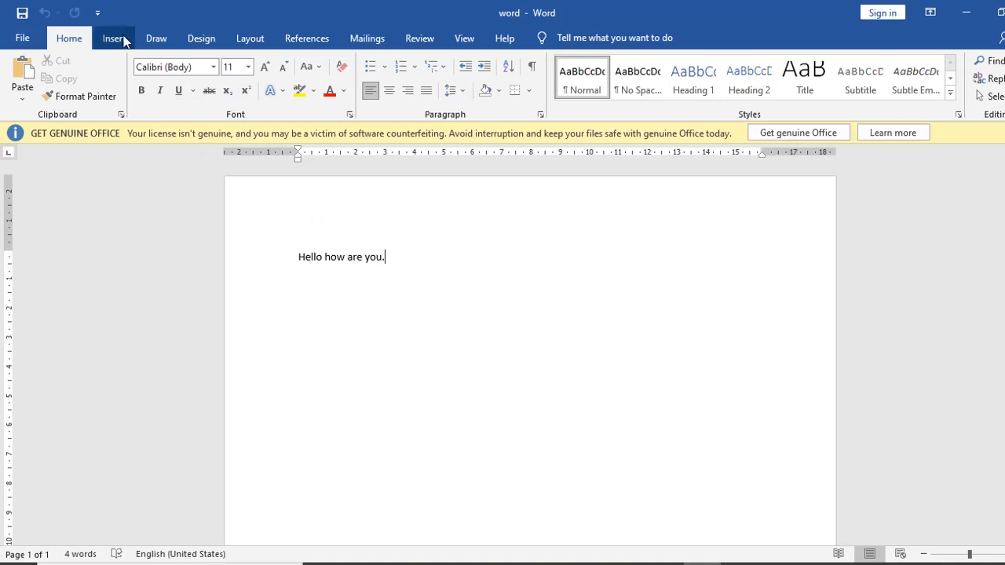
click(298, 256)
click(344, 220)
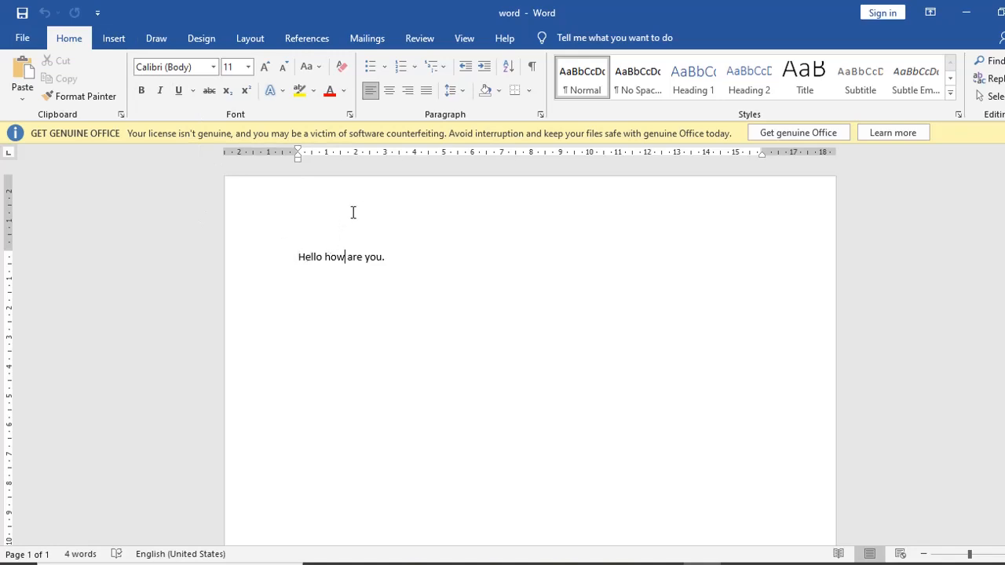
Insert two blank lines above "Hello how are you." in the Word document and enter "Page no:1" on the first line.
click(298, 256)
key(Return)
key(Return)
key(Up)
key(Up)
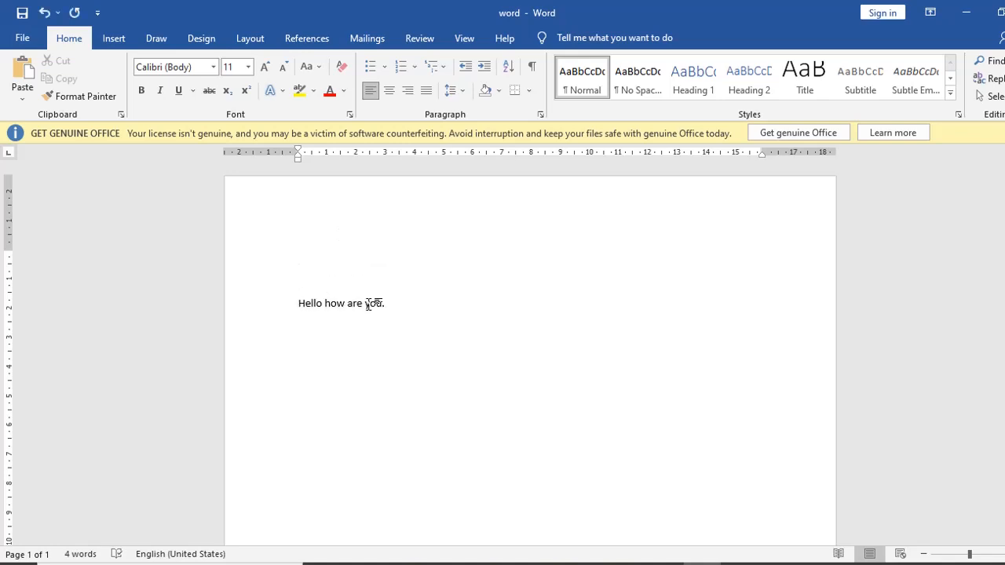
text(Page no:1)
Add the heading "Chapter 1", indented with tabs toward the middle, on the line below "Page no:1".
key(Tab)
key(Tab)
key(Tab)
key(Tab)
key(Tab)
key(Tab)
key(Tab)
key(Tab)
key(Tab)
key(Tab)
key(Tab)
key(Tab)
key(Tab)
key(Tab)
key(Tab)
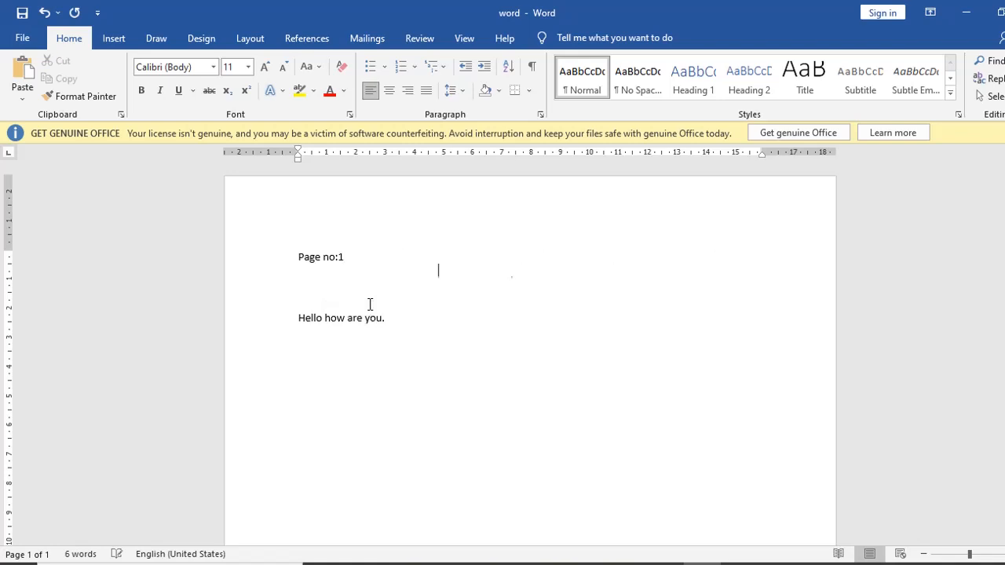
key(BackSpace)
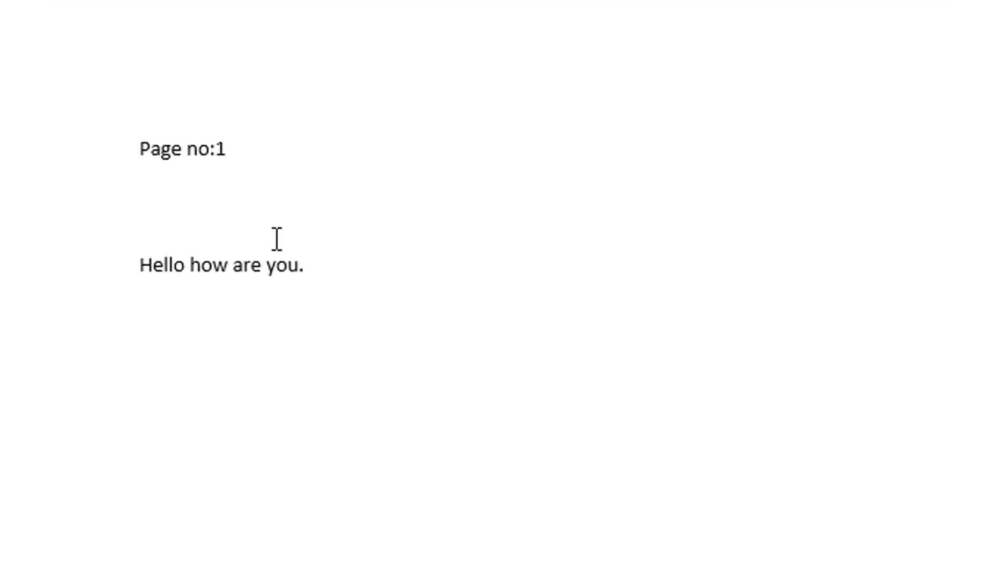
text(Chapter1)
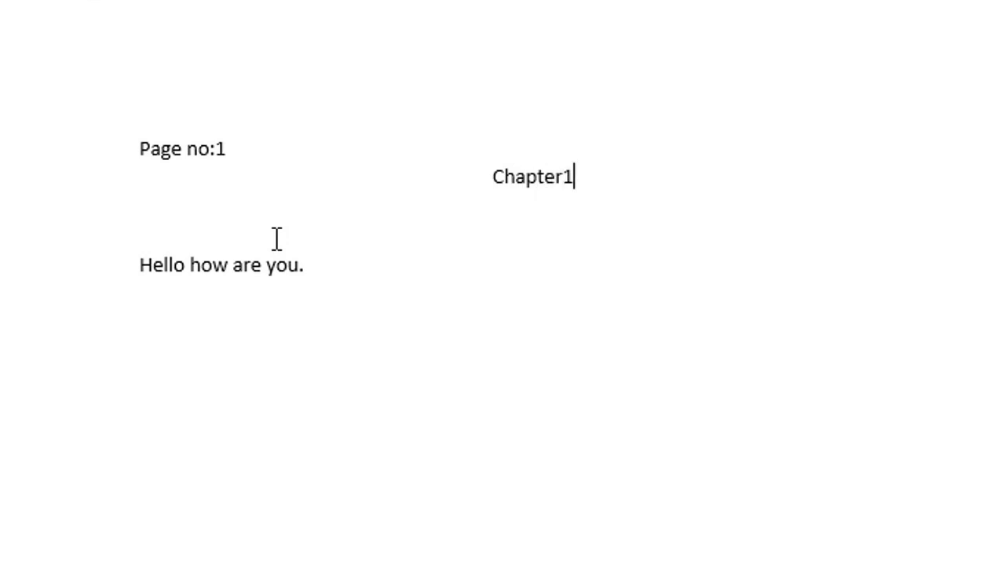
key(BackSpace)
text(1)
right_click(277, 239)
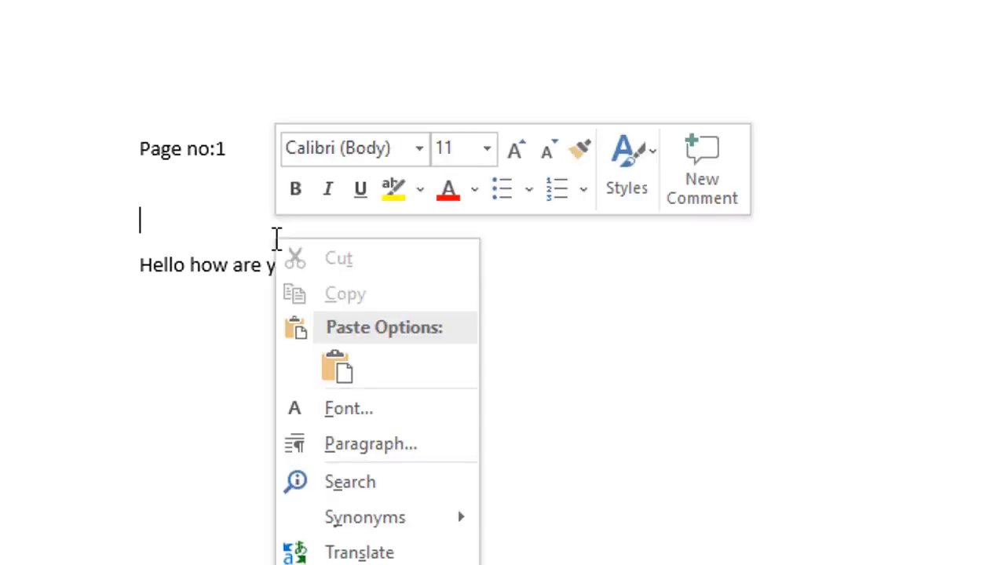
key(Escape)
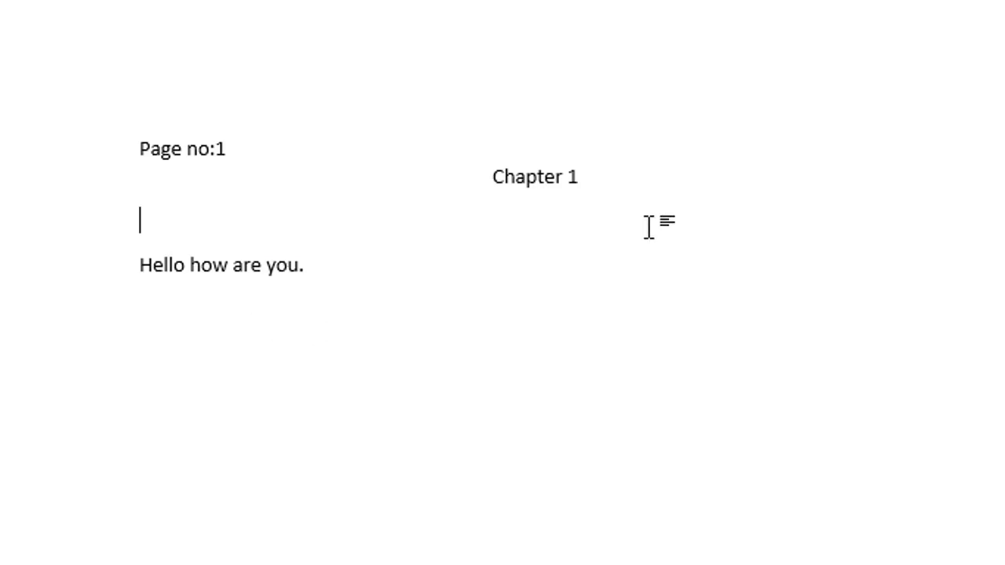
Add blank lines below "Hello how are you." until a second page starts, and enter the filler text "gsdgsgsgsgd" there.
click(583, 178)
click(348, 292)
scroll(367, 273, down, 5)
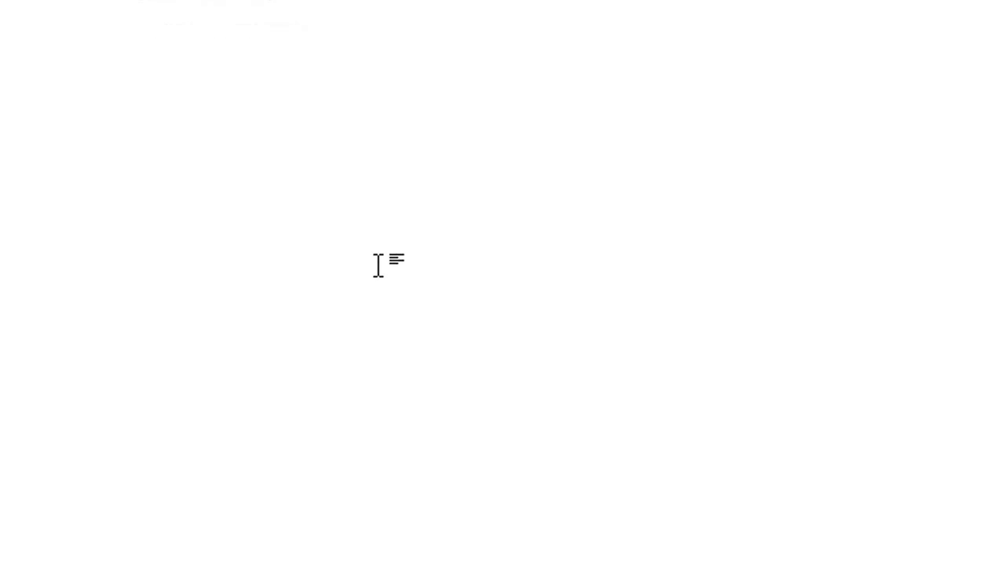
key(Return)
key(Return)
key(Return)
key(Return)
key(Return)
key(Return)
key(Return)
key(Return)
key(Return)
key(Return)
key(Return)
key(Return)
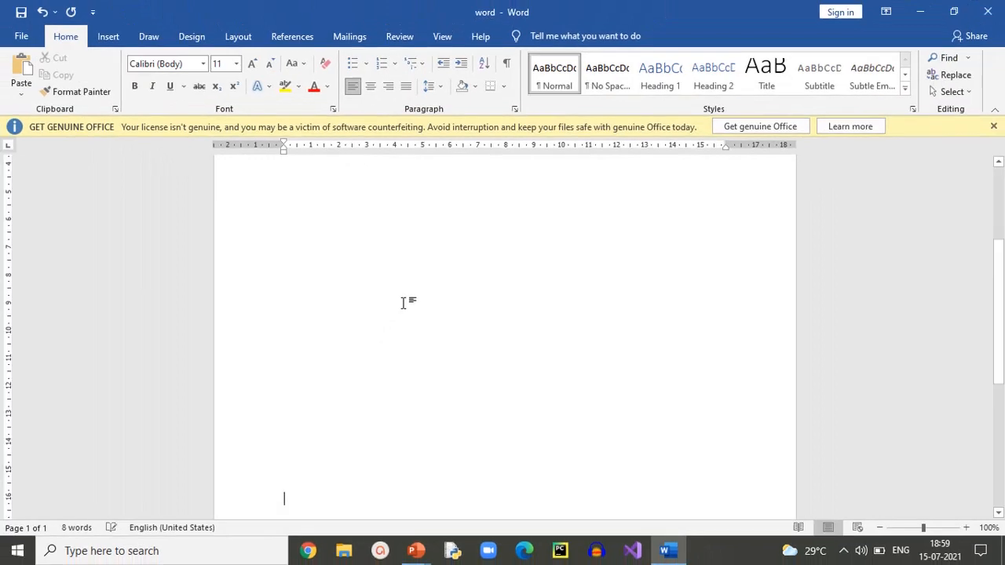
key(Return)
key(Return)
key(Return)
key(Return)
key(Return)
key(Return)
key(Return)
key(Return)
key(Return)
key(Return)
key(Return)
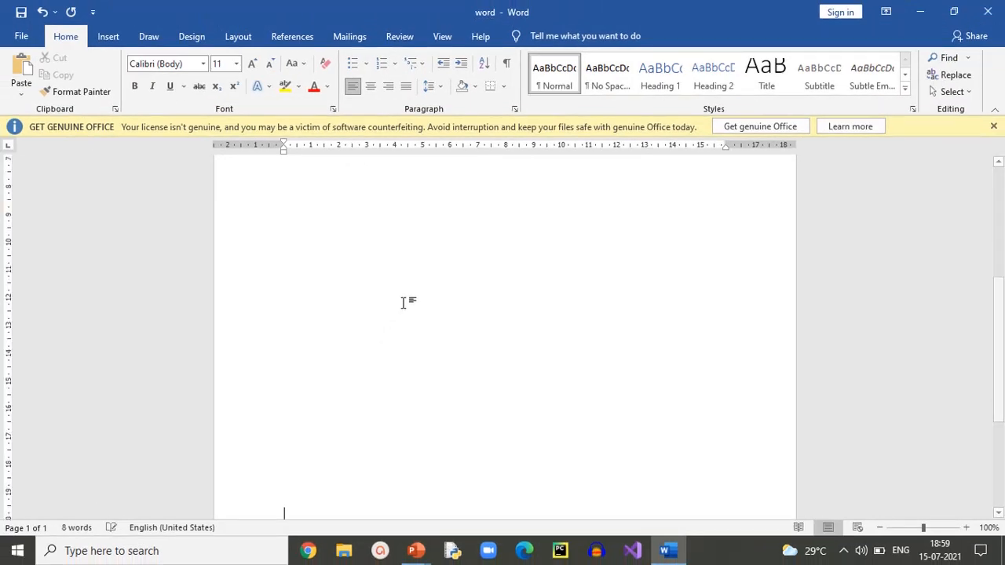
key(Return)
key(Return)
key(Return)
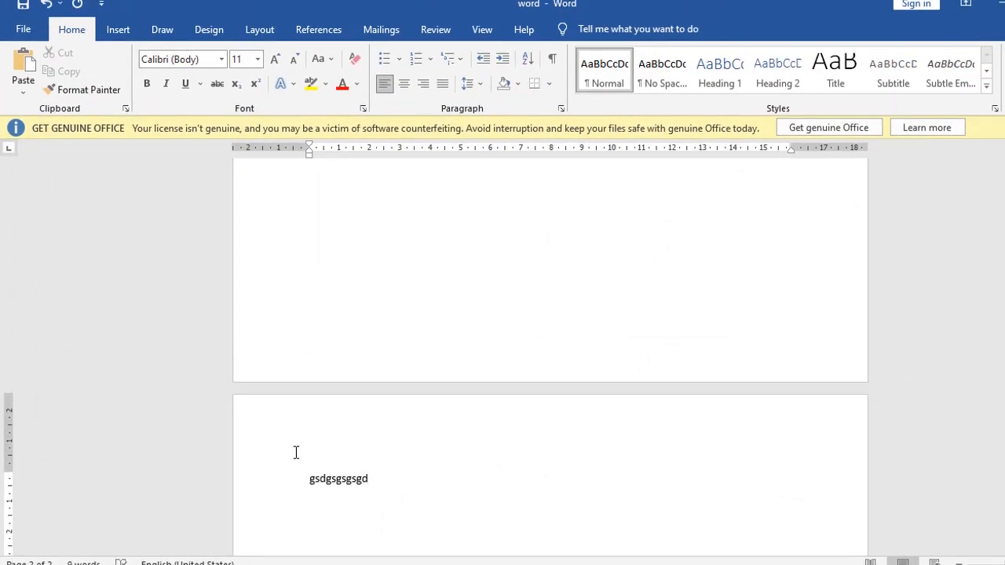
Insert a blank line above "gsdgsgsgsgd" on the second page and indent it with tabs toward the middle.
click(310, 479)
key(Return)
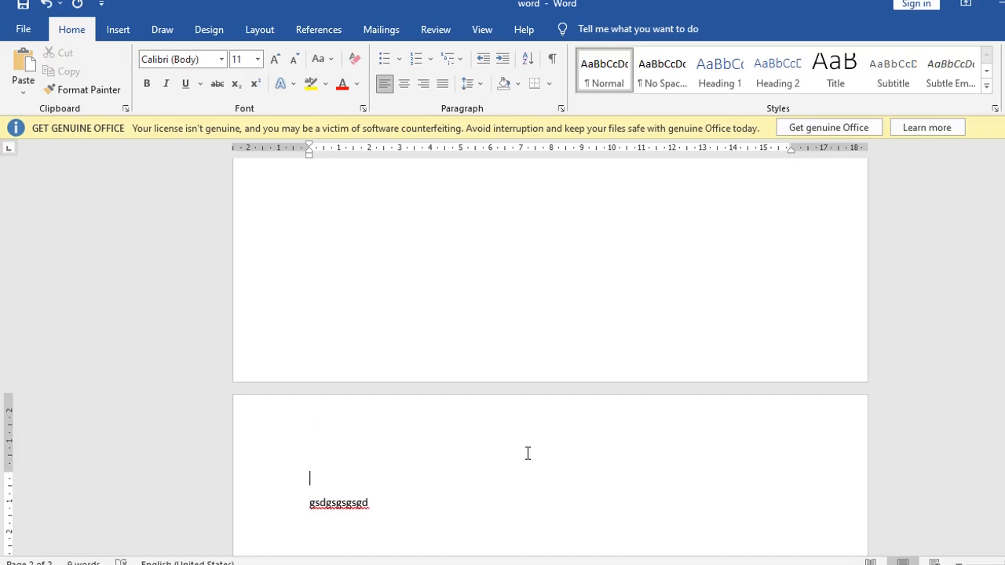
key(Tab)
key(Tab)
key(Tab)
key(Tab)
key(Tab)
text(cah)
key(BackSpace)
key(BackSpace)
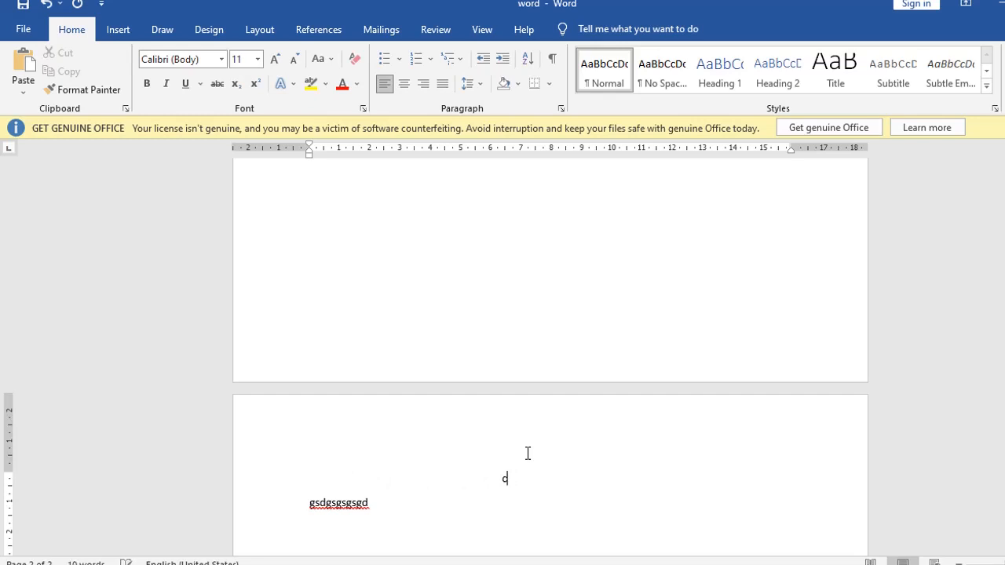
text(hapter 1)
key(BackSpace)
key(BackSpace)
key(BackSpace)
key(BackSpace)
key(BackSpace)
key(BackSpace)
key(BackSpace)
key(BackSpace)
key(BackSpace)
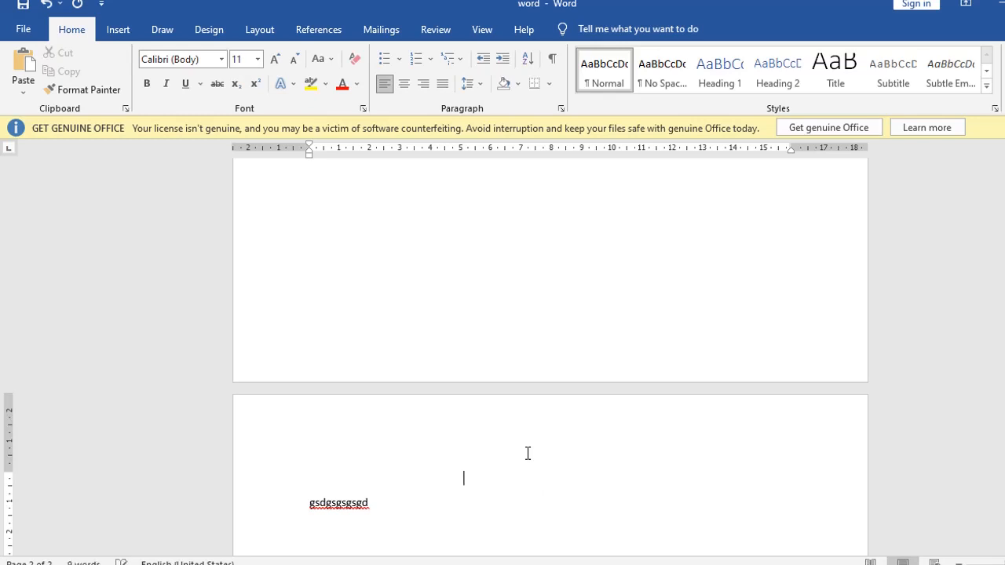
Copy the "Chapter 1" heading from the first page.
key(Left)
key(Left)
key(Left)
key(Left)
key(Left)
key(Left)
key(Left)
key(Left)
key(Left)
key(Left)
key(Left)
key(Left)
key(Left)
key(Left)
key(Left)
key(Left)
key(Left)
key(Left)
key(Left)
key(Left)
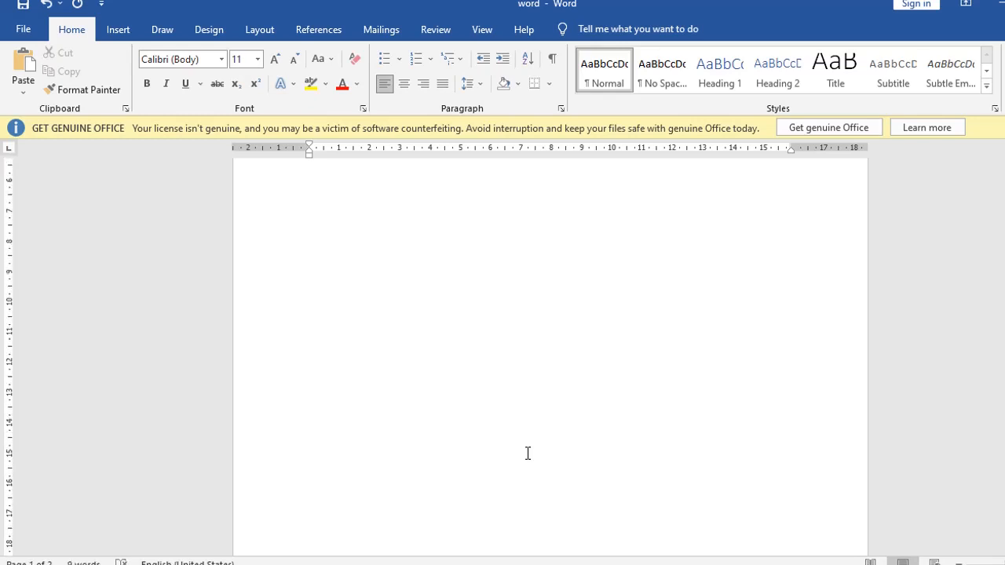
key(Up)
key(Up)
key(Up)
key(Down)
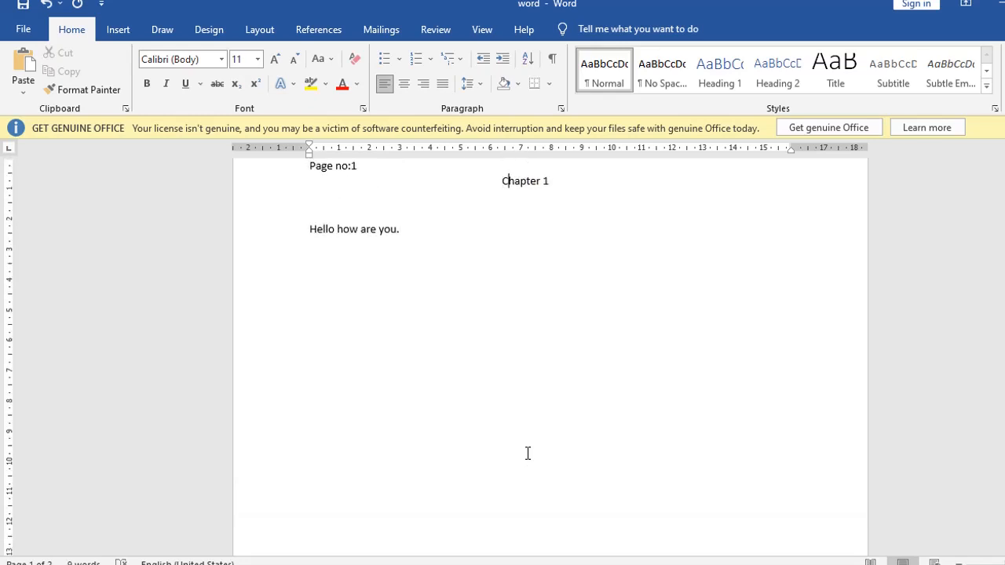
key(shift+Right)
key(shift+Right)
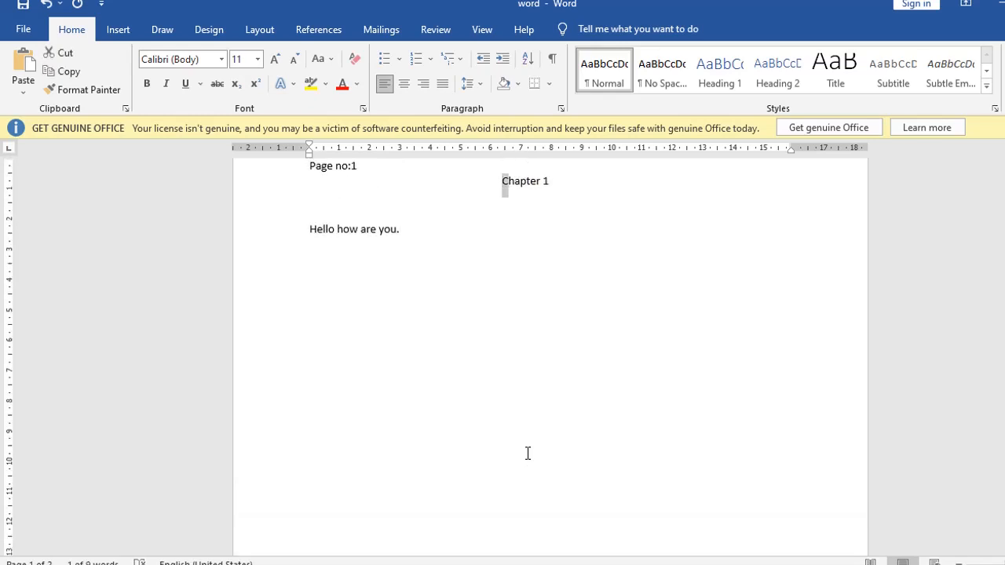
key(shift+Right)
key(shift+Right)
key(shift+Right)
key(shift+Right)
key(shift+Right)
key(shift+Right)
key(shift+Right)
key(shift+Right)
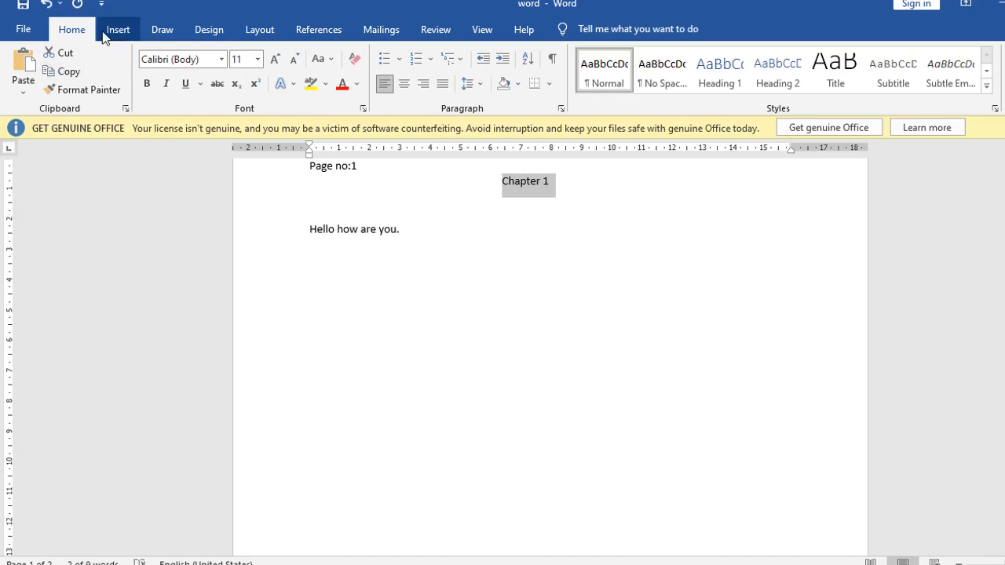
click(71, 74)
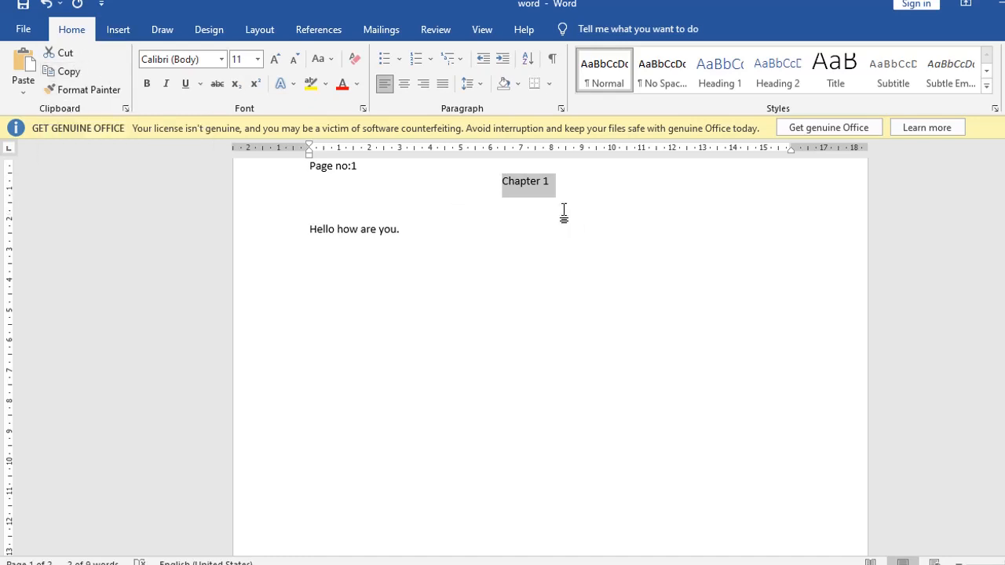
Paste the copied "Chapter 1" heading on the indented line above "gsdgsgsgsgd" on the second page.
click(574, 283)
scroll(582, 288, down, 1)
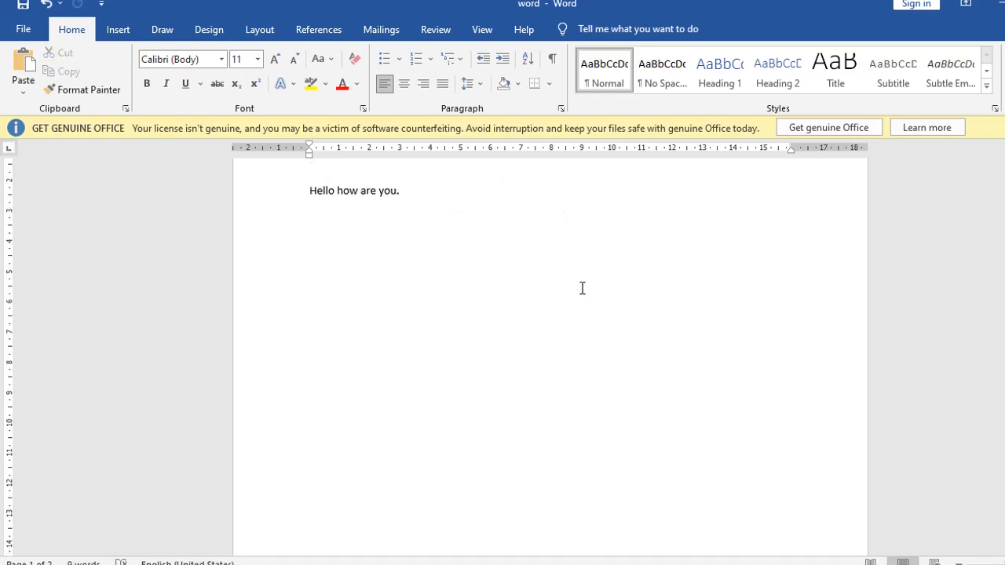
scroll(582, 289, down, 13)
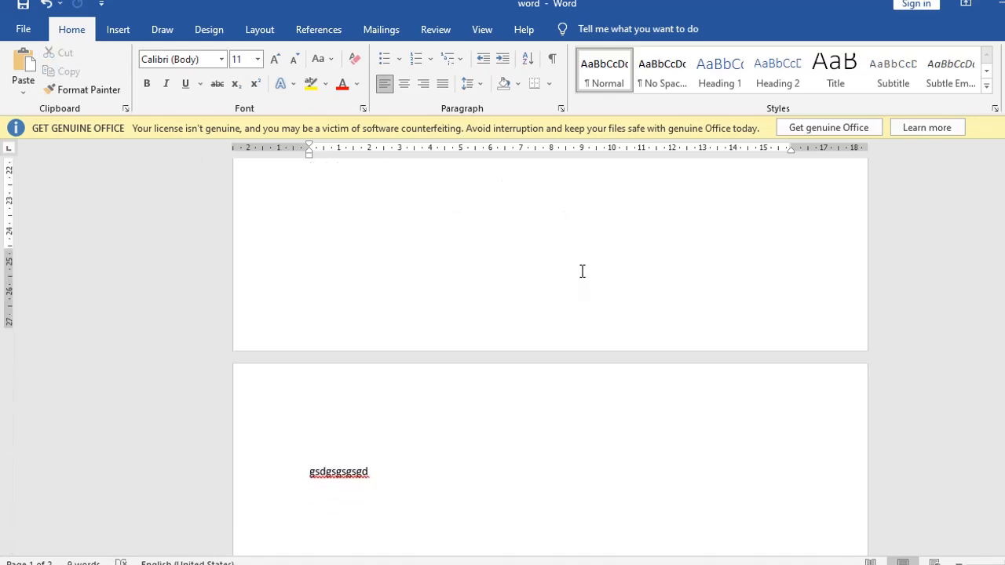
click(457, 411)
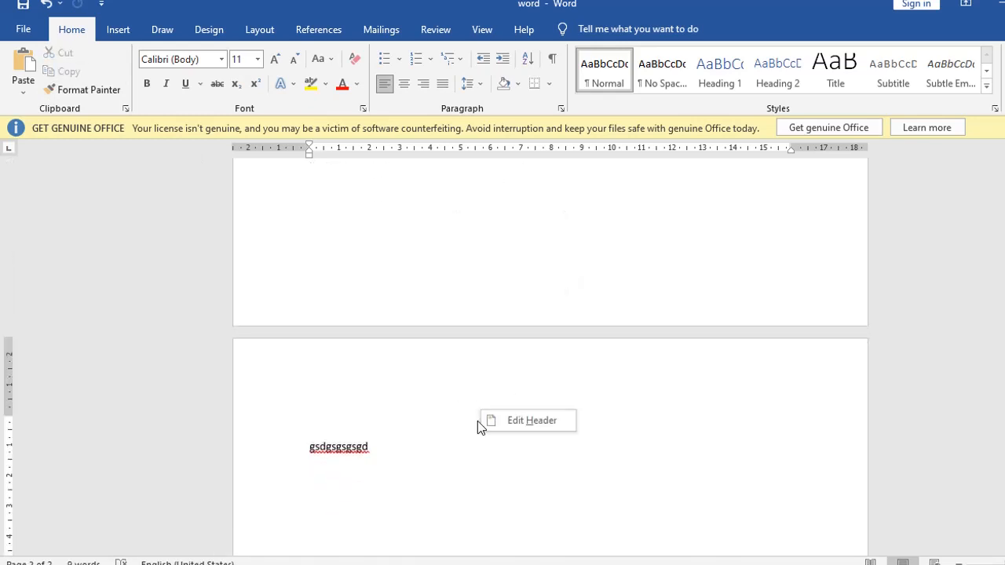
right_click(445, 423)
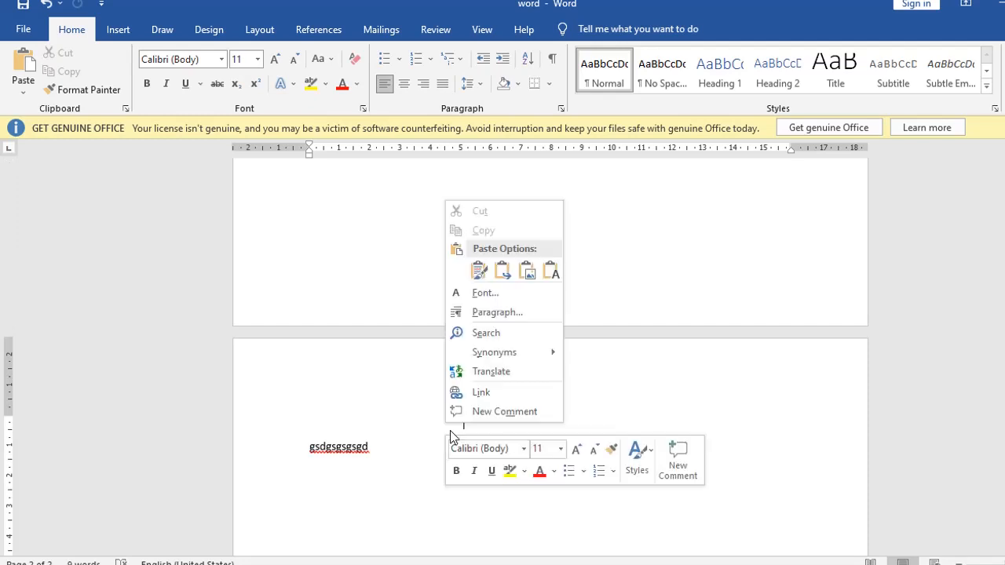
click(451, 268)
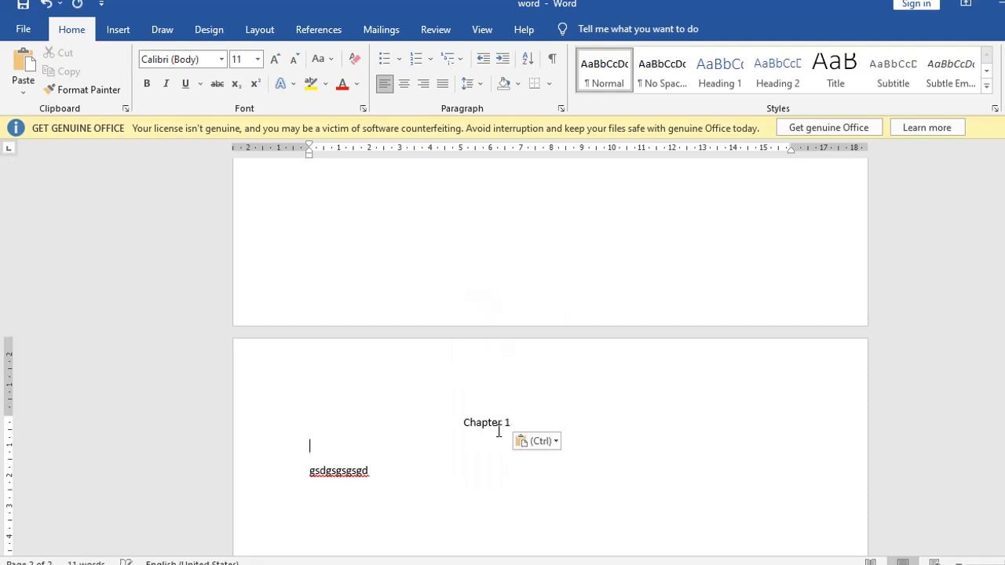
scroll(499, 429, down, 2)
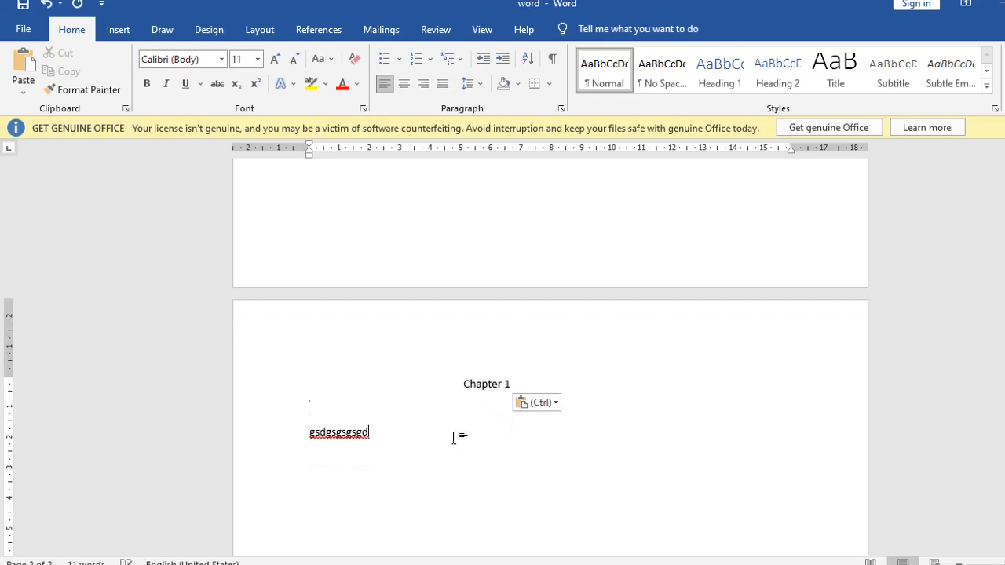
Open the document's page header for editing.
click(455, 404)
scroll(447, 417, down, 6)
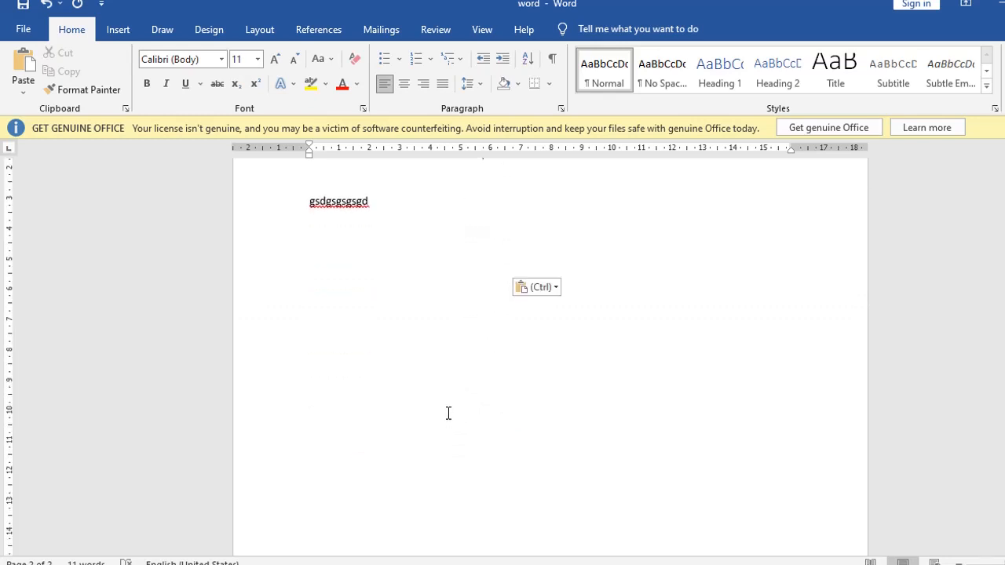
scroll(451, 411, up, 5)
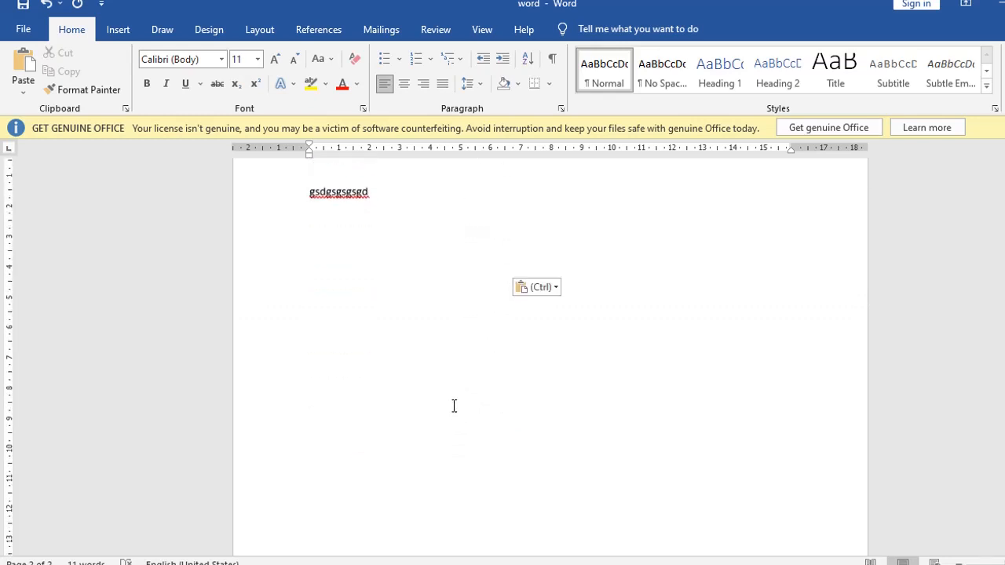
scroll(458, 392, up, 3)
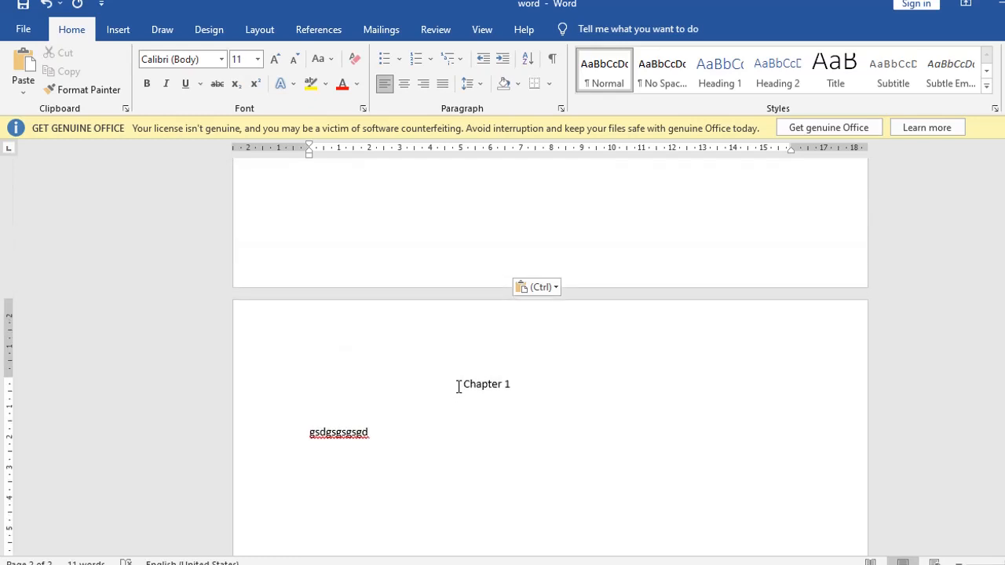
scroll(458, 390, up, 7)
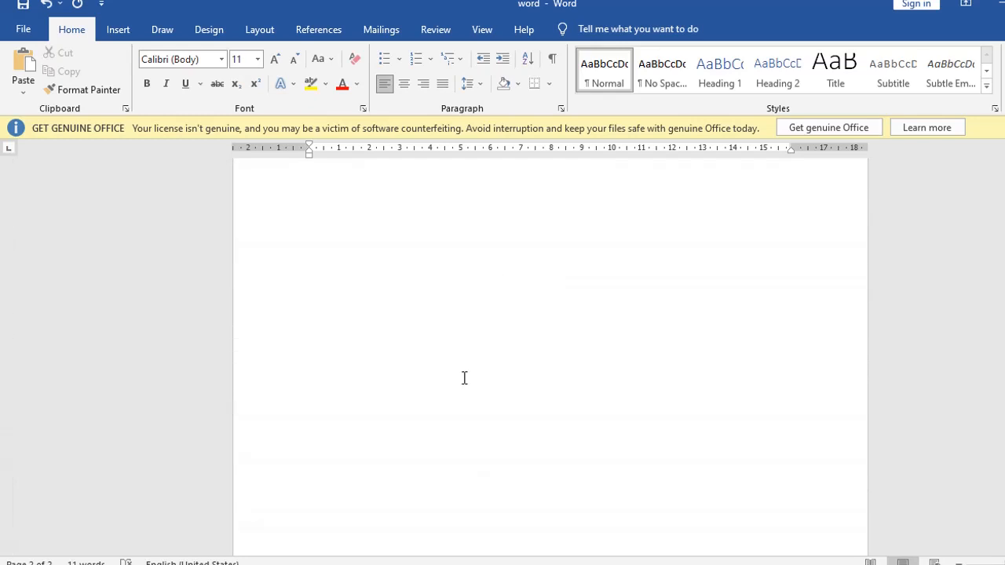
scroll(465, 379, up, 5)
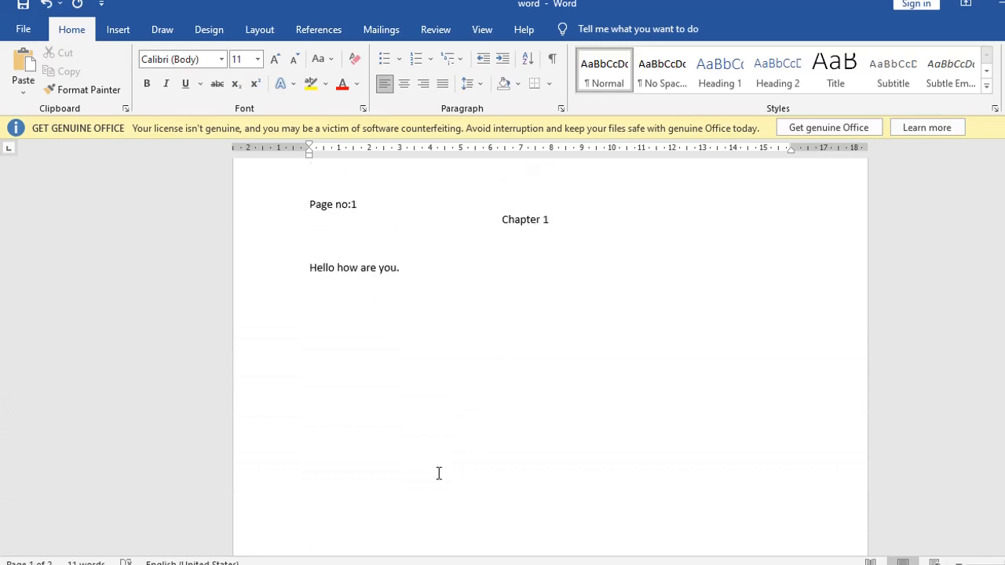
click(119, 29)
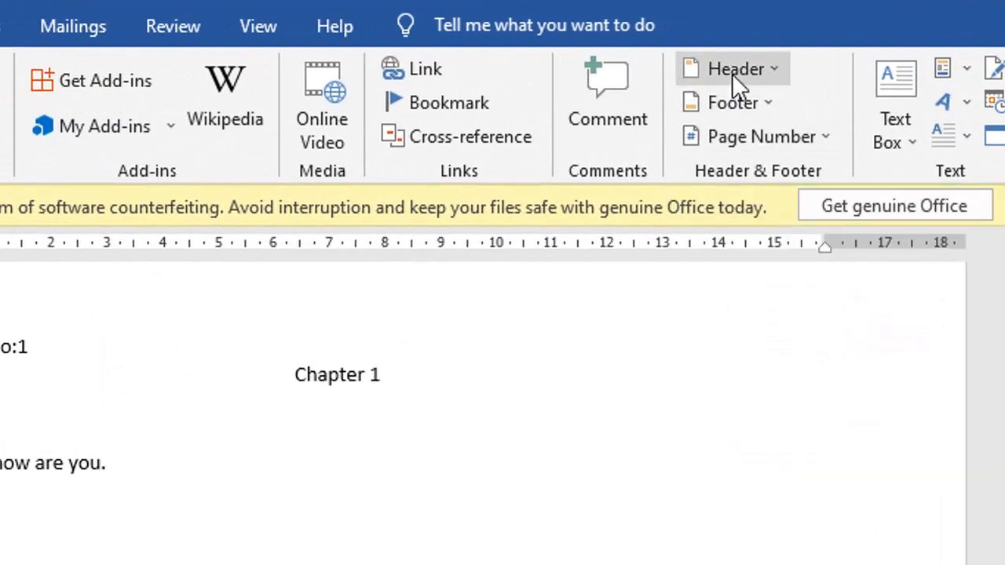
click(730, 70)
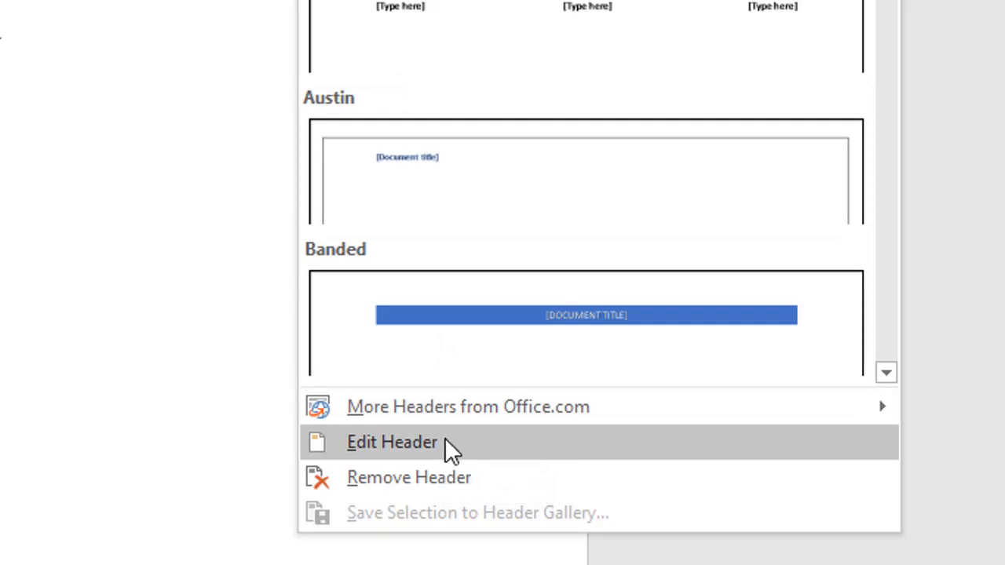
click(449, 444)
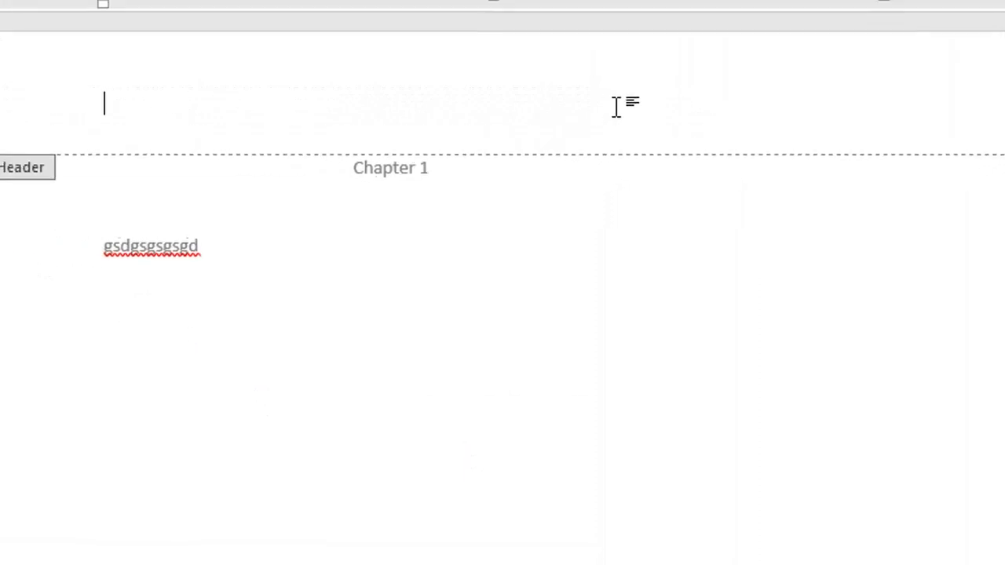
Enter "Date:" and "Page no:" on two tab-aligned lines at the header's right end and extend the right margin so "Page no:" fits on one line.
key(Tab)
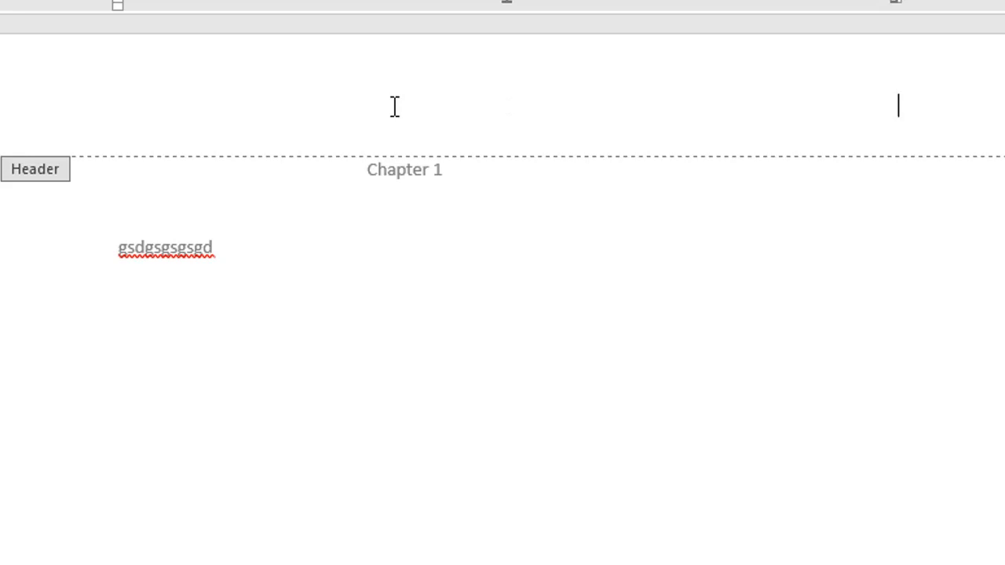
key(Tab)
text(date:)
key(Return)
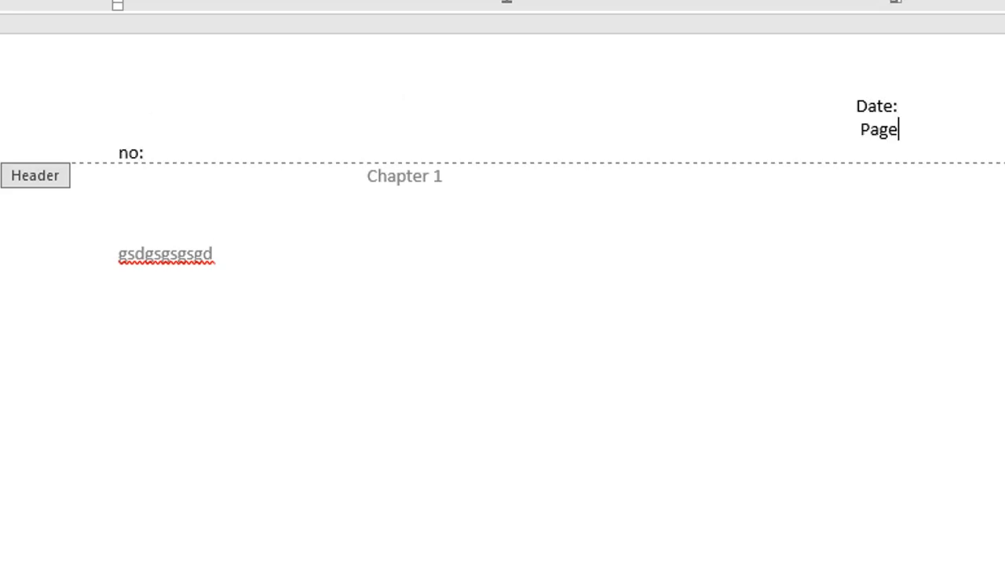
drag(896, 2, 922, 1)
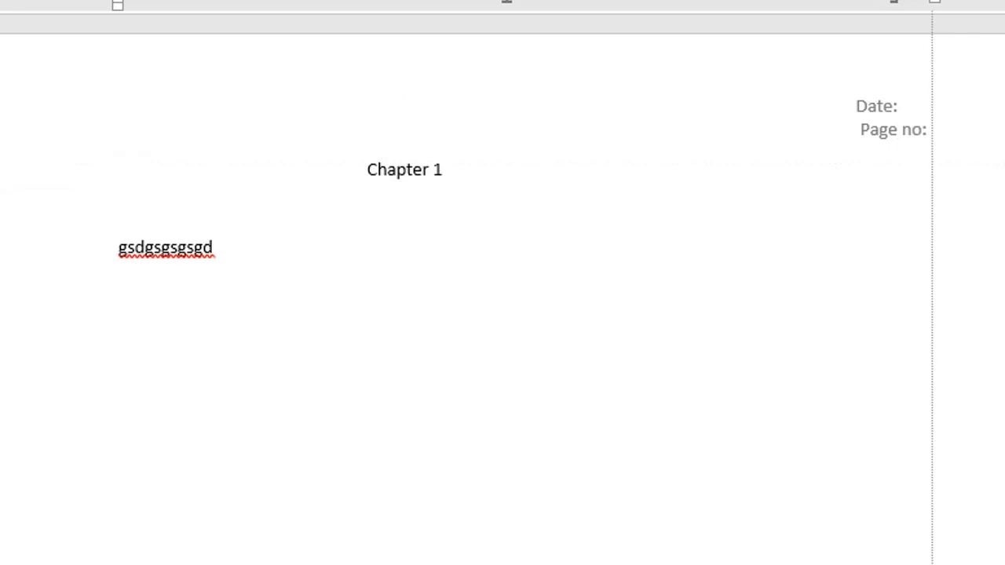
Switch back and forth between editing the header and the body text on the second page, ending in the body.
double_click(880, 122)
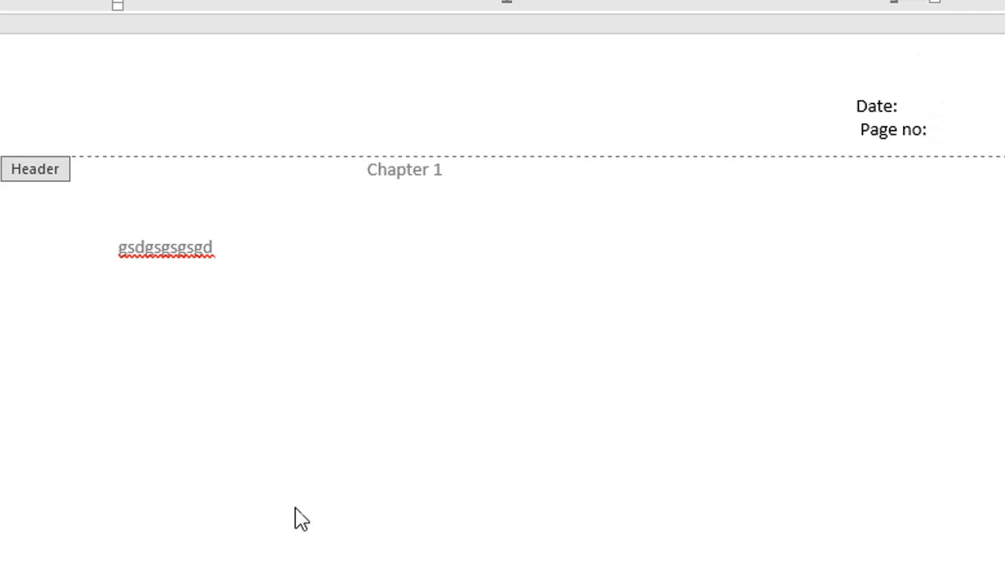
double_click(321, 422)
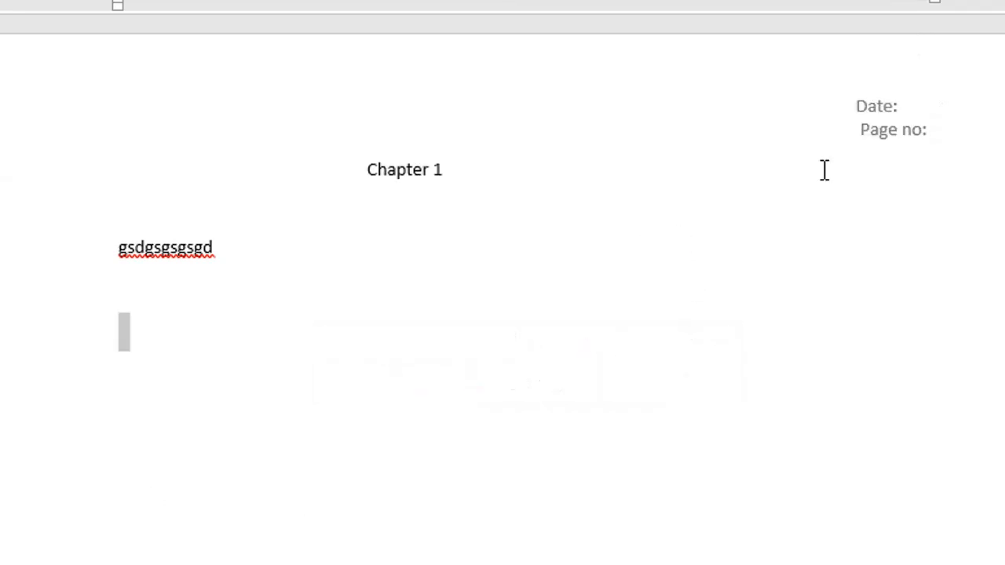
triple_click(858, 110)
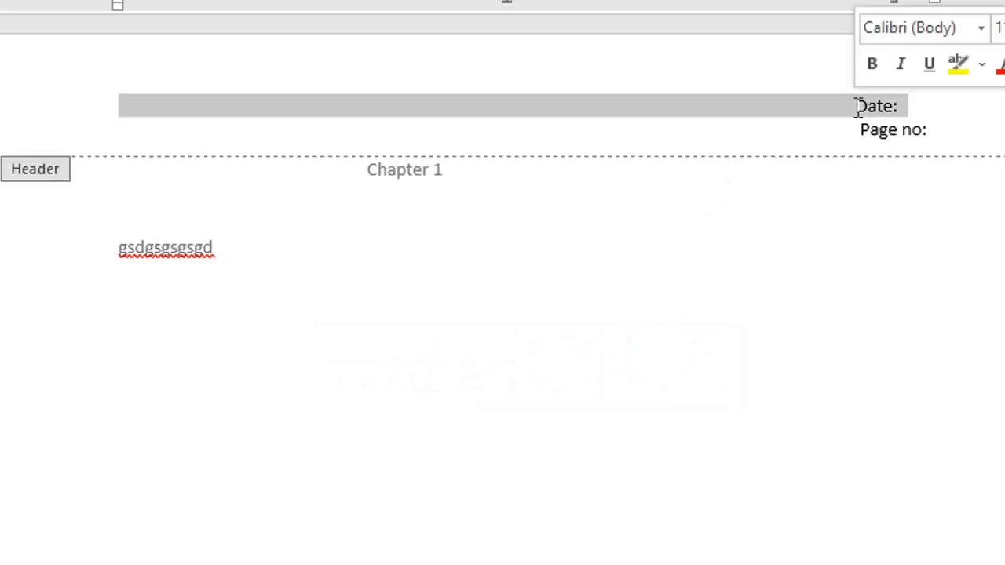
double_click(731, 385)
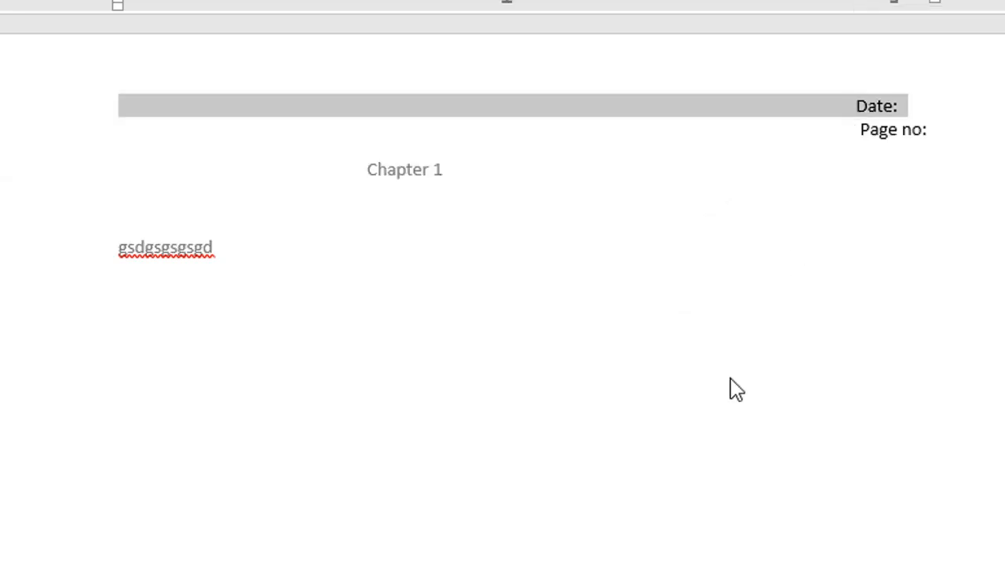
Delete the manually entered "Page no:1" and "Chapter 1" lines above "Hello how are you." on the first page.
scroll(736, 343, up, 5)
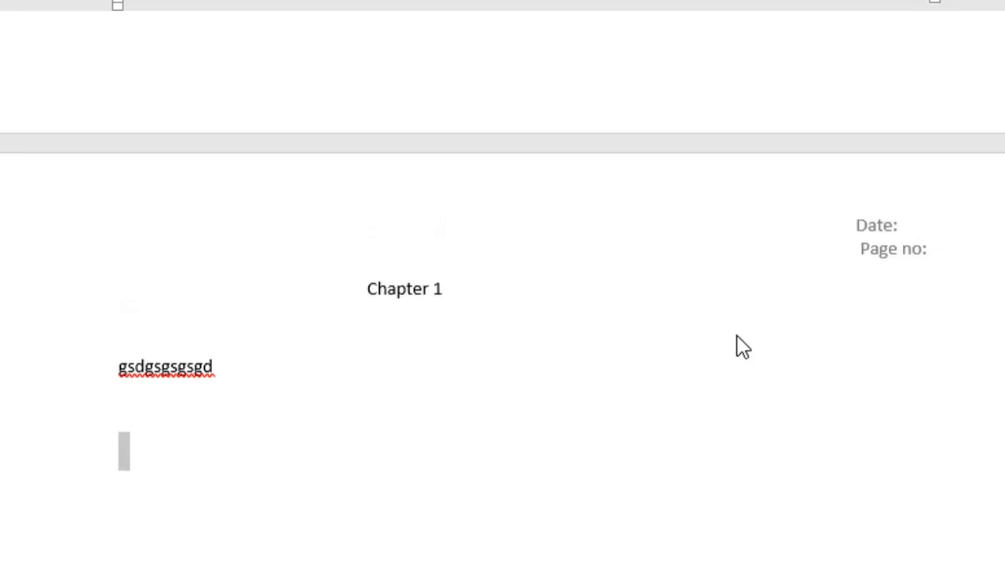
scroll(738, 330, up, 5)
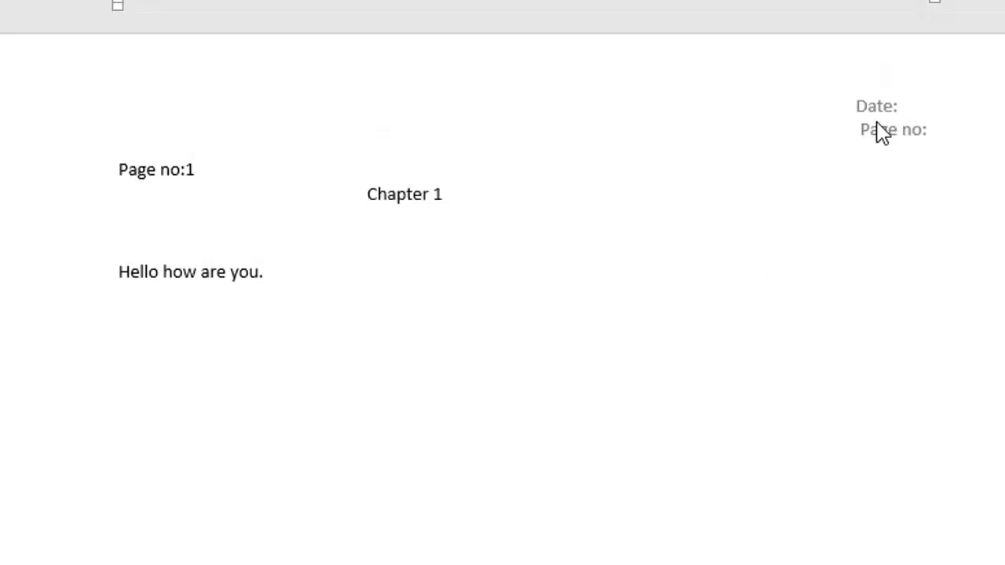
drag(453, 194, 110, 163)
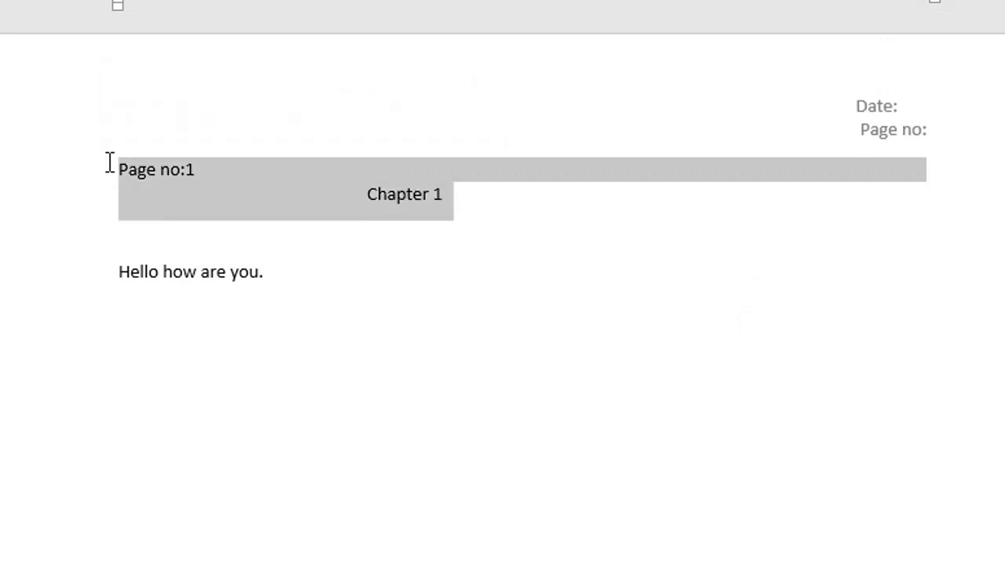
key(Delete)
Delete the pasted "Chapter 1" heading and its indentation above "gsdgsgsgsgd".
key(Down)
key(Down)
key(Down)
key(Down)
key(Down)
key(Down)
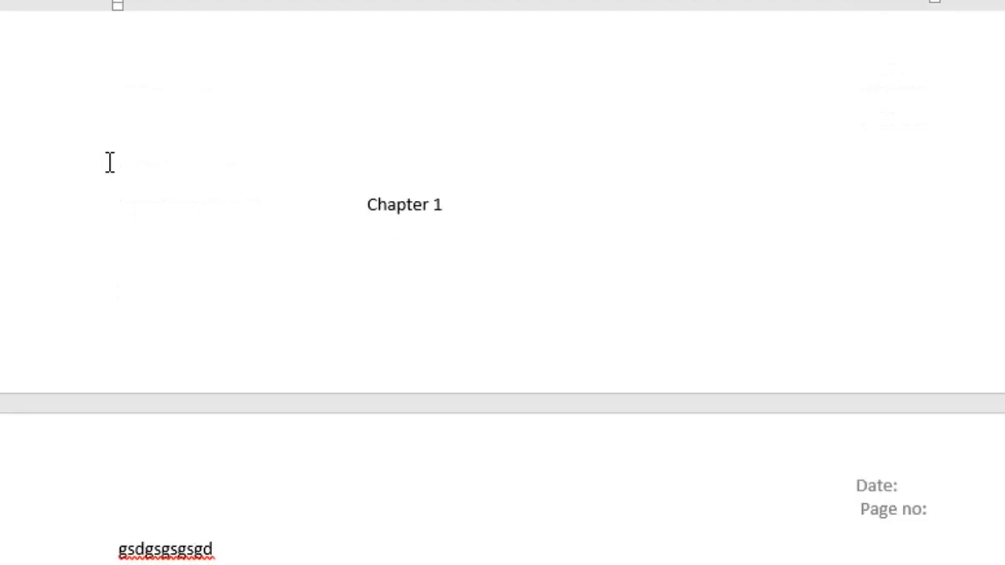
key(Up)
key(Up)
key(Up)
key(Up)
key(Delete)
key(Delete)
key(Delete)
key(Delete)
key(Delete)
key(Delete)
key(Delete)
key(Delete)
key(Delete)
key(Delete)
key(Delete)
key(Delete)
key(Delete)
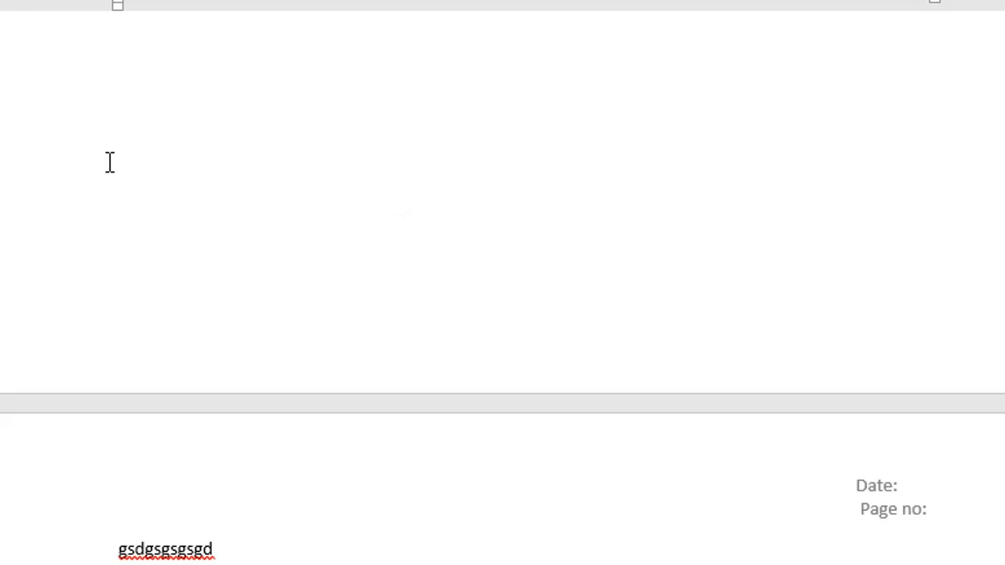
Add blank lines below "gsdgsgsgsgd" until the document extends onto a fifth page, to repeat the header on new pages.
key(Down)
scroll(903, 440, up, 3)
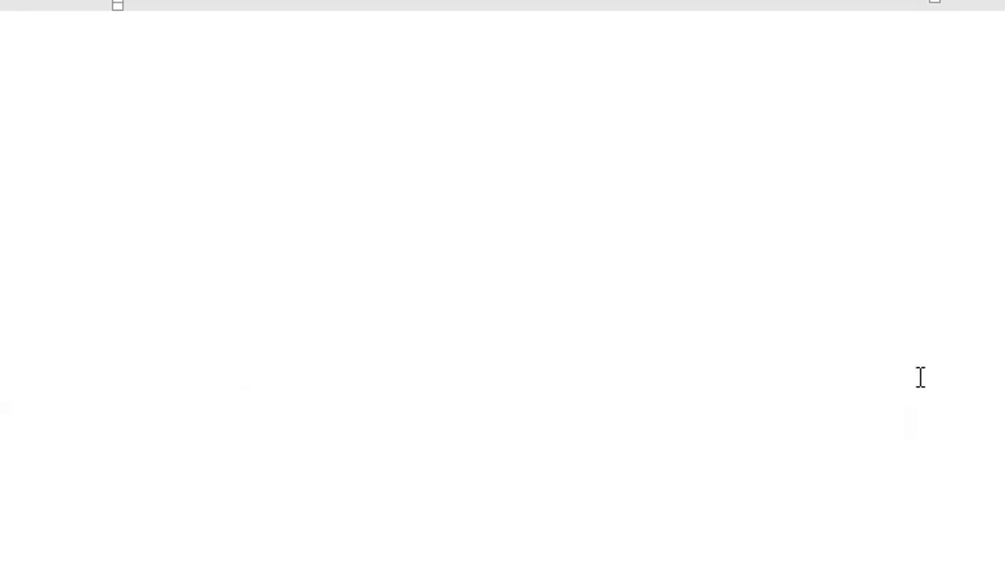
scroll(923, 351, up, 5)
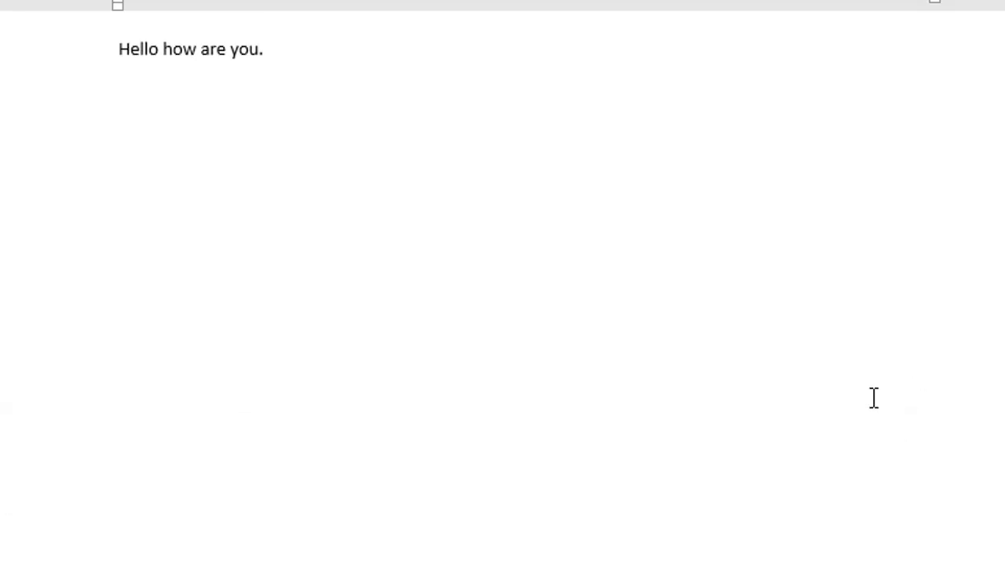
scroll(619, 240, down, 5)
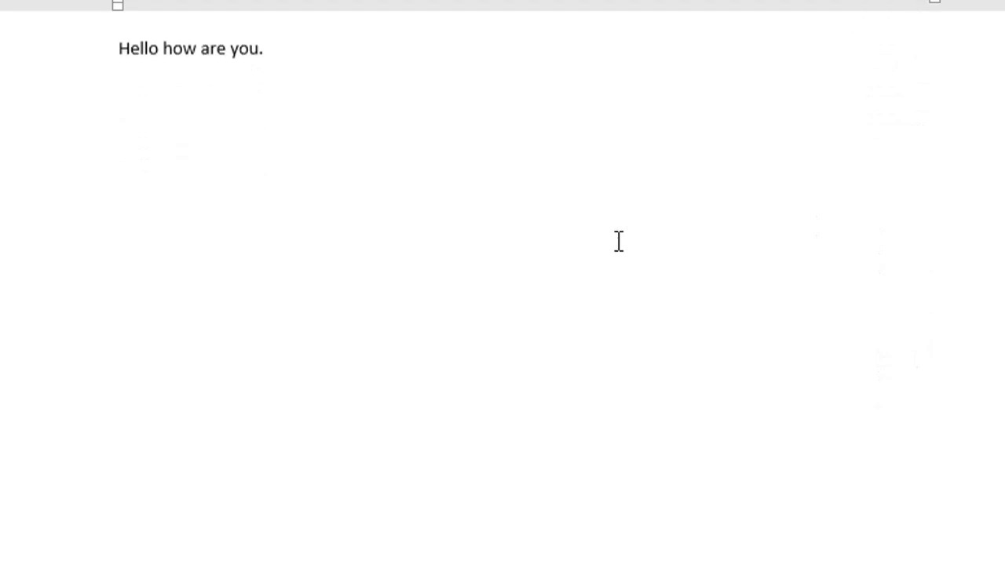
scroll(646, 370, down, 6)
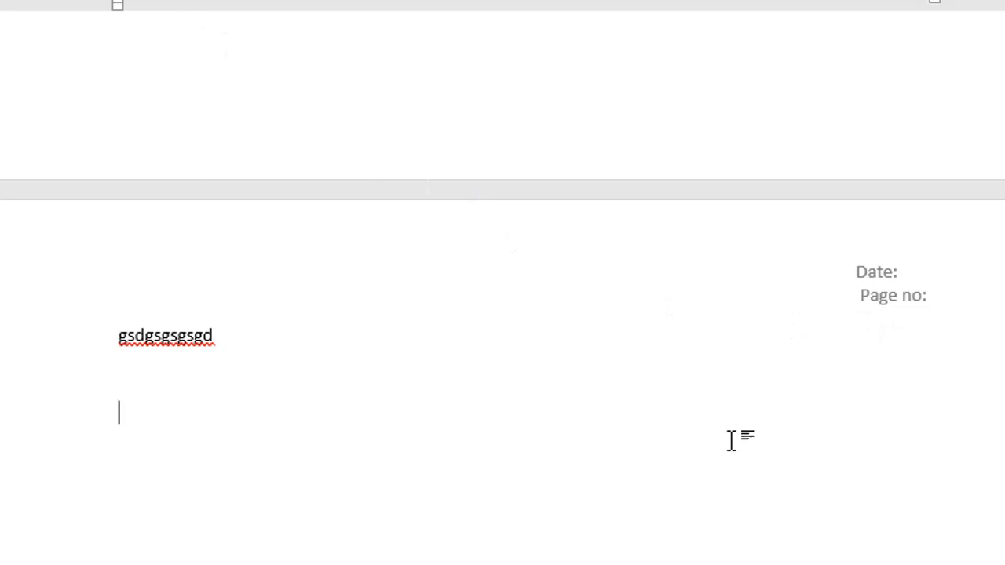
scroll(729, 437, down, 2)
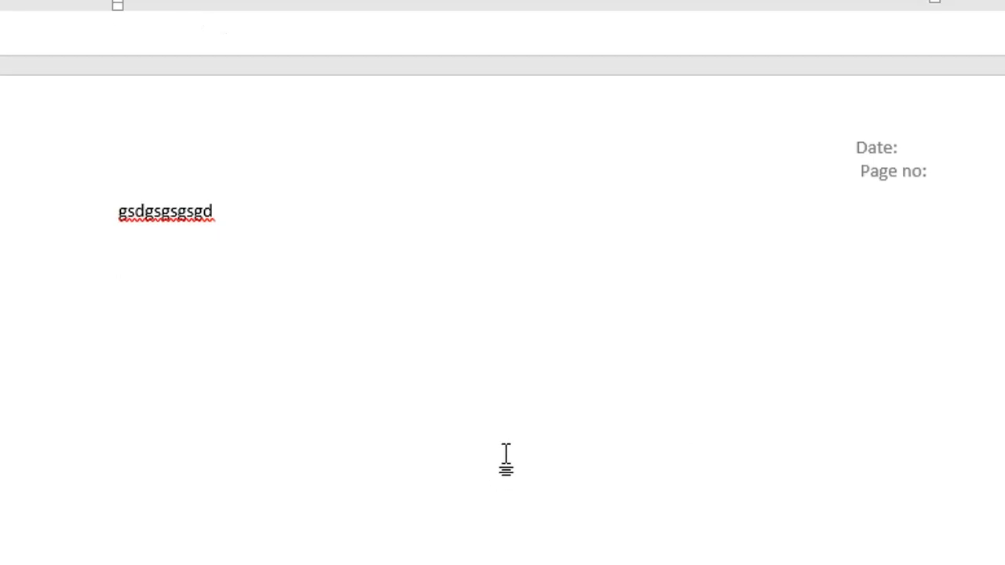
key(Return)
key(Return)
key(Return)
key(Return)
key(Return)
key(Return)
key(Return)
key(Return)
key(Return)
key(Return)
key(Return)
key(Return)
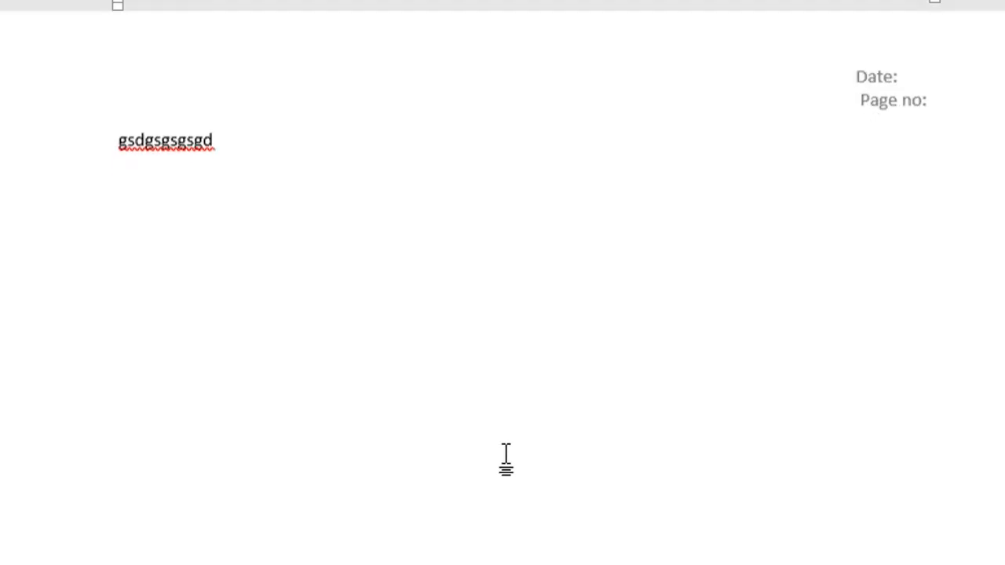
key(Return)
key(Return)
key(Return)
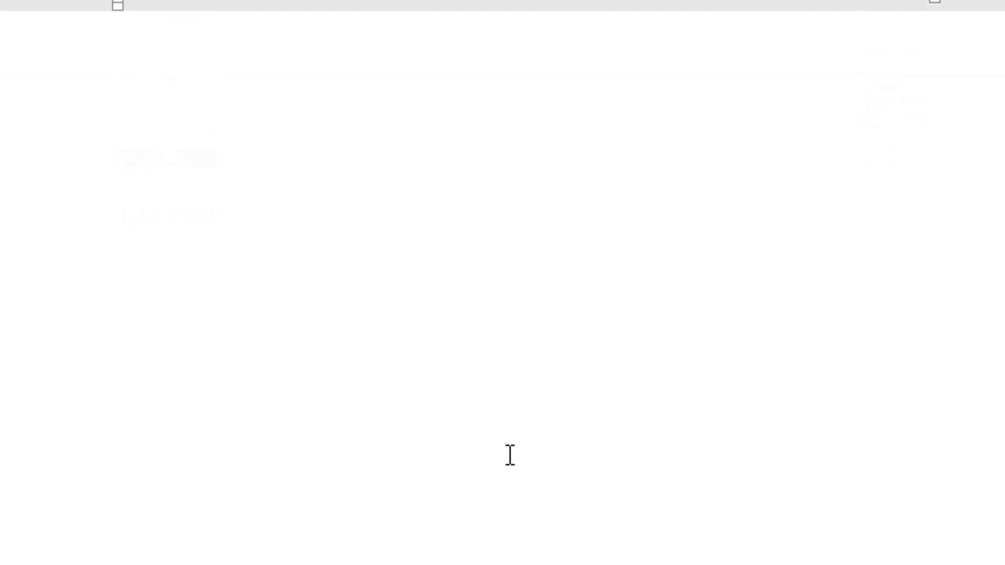
key(Return)
key(Return)
key(Return)
key(Return)
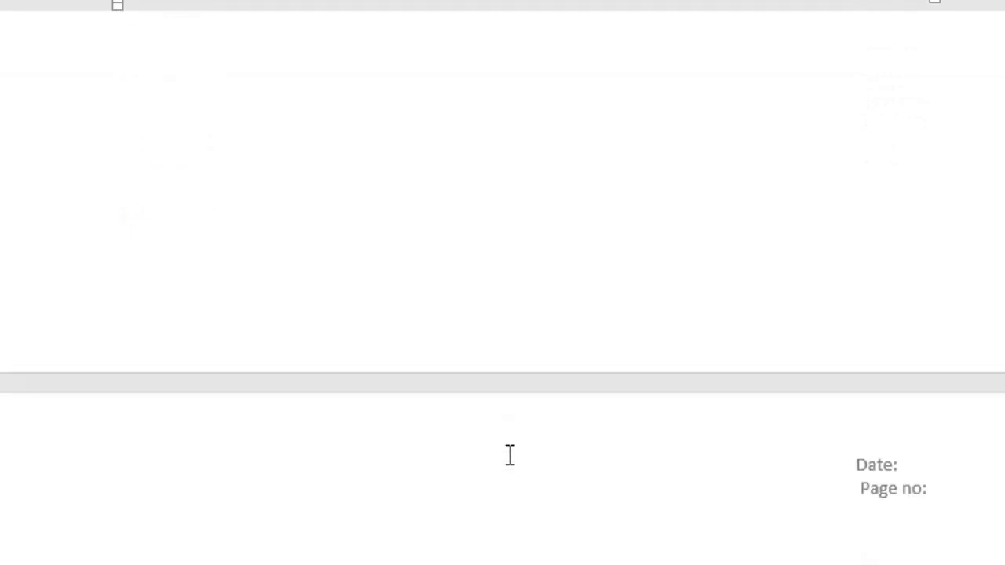
key(Return)
key(Return)
key(Return)
key(Return)
key(Return)
key(Return)
key(Return)
key(Return)
key(Return)
key(Return)
key(Return)
key(Return)
key(Return)
key(Return)
key(Return)
key(Return)
key(Return)
key(Return)
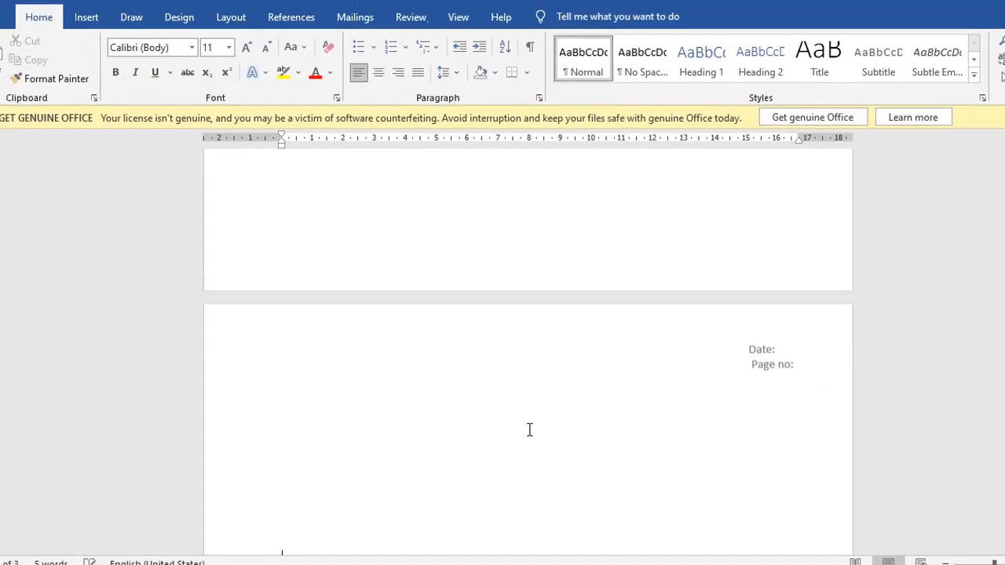
key(Return)
key(Return)
key(Return)
key(Return)
key(Return)
key(Return)
key(Return)
key(Return)
key(Return)
key(Return)
key(Return)
key(Return)
key(Return)
key(Return)
key(Return)
key(Return)
key(Return)
key(Return)
key(Return)
key(Return)
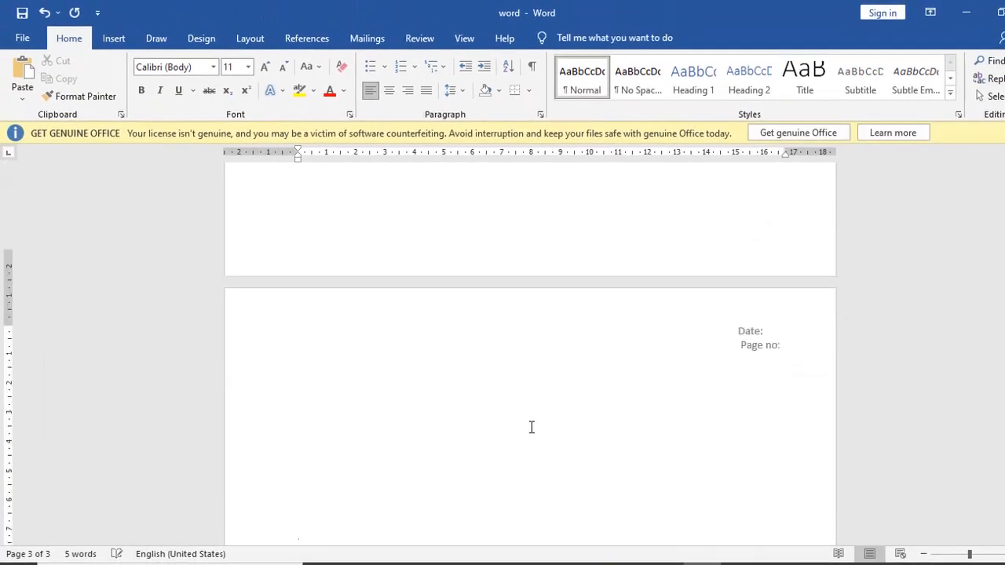
key(Return)
key(Return)
key(Return)
key(Return)
key(Return)
key(Return)
key(Return)
key(Return)
key(Return)
key(Return)
key(Return)
key(Return)
key(Return)
key(Return)
key(Return)
key(Return)
key(Return)
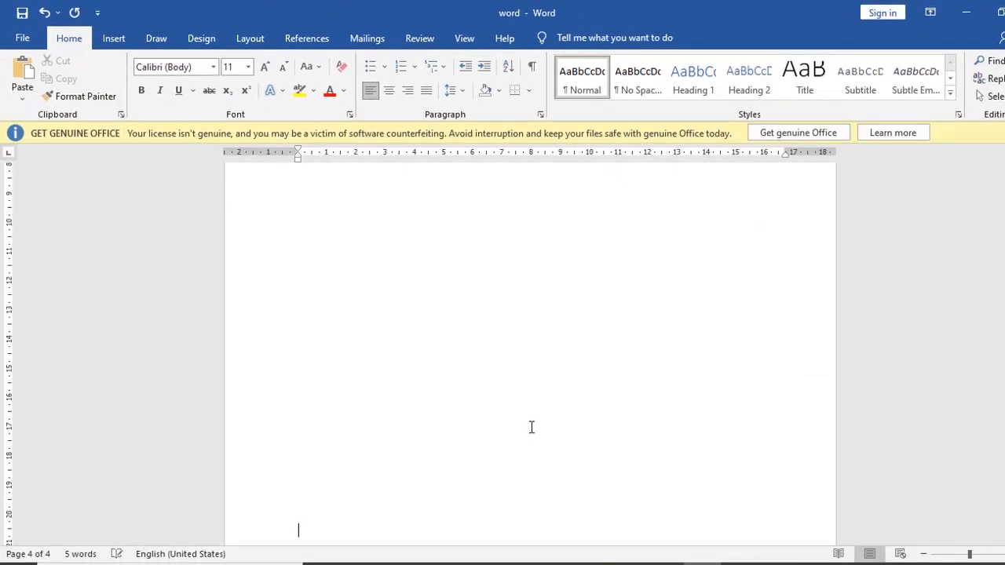
key(Return)
key(Return)
key(Return)
key(Return)
key(Return)
key(Return)
key(Return)
key(Return)
key(Return)
key(Return)
key(Return)
key(Return)
key(Return)
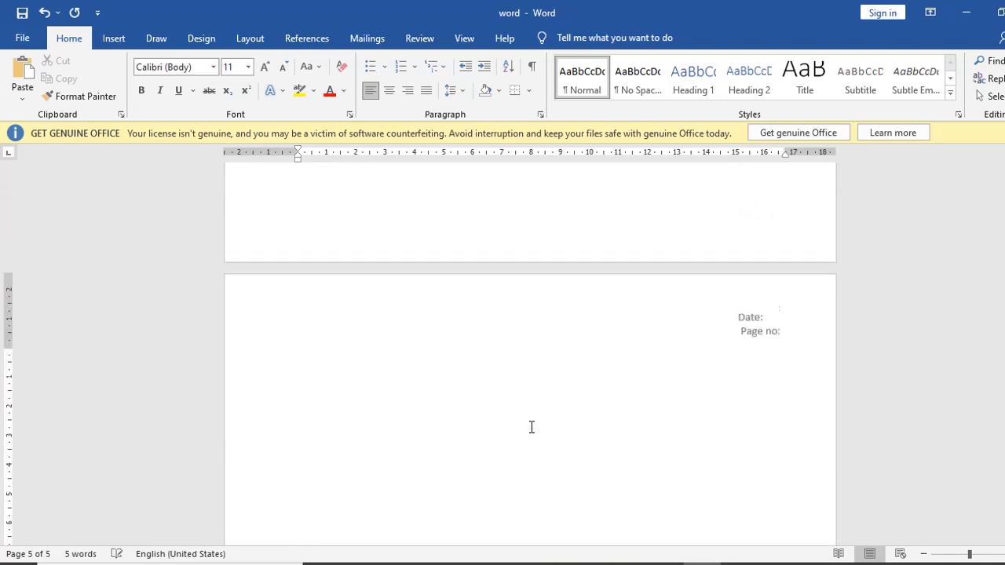
key(Return)
key(Return)
key(Return)
key(Return)
key(Return)
key(Return)
key(Return)
key(Return)
key(Return)
key(Return)
key(Return)
key(Return)
key(Return)
key(Return)
key(Return)
key(Return)
key(Return)
key(Return)
key(Return)
key(Return)
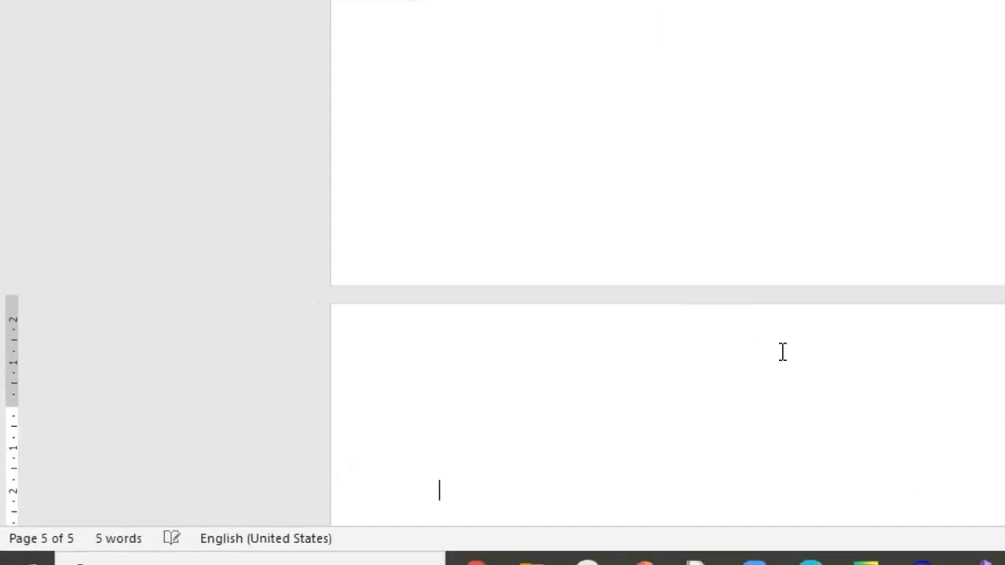
Add more blank lines at the end of the document until it extends onto a seventh page.
key(Return)
key(Return)
key(Return)
key(Return)
key(Return)
key(Return)
key(Return)
key(Return)
key(Return)
key(Return)
key(Return)
key(Return)
key(Return)
key(Return)
key(Return)
key(Return)
key(Return)
key(Return)
key(Return)
key(Return)
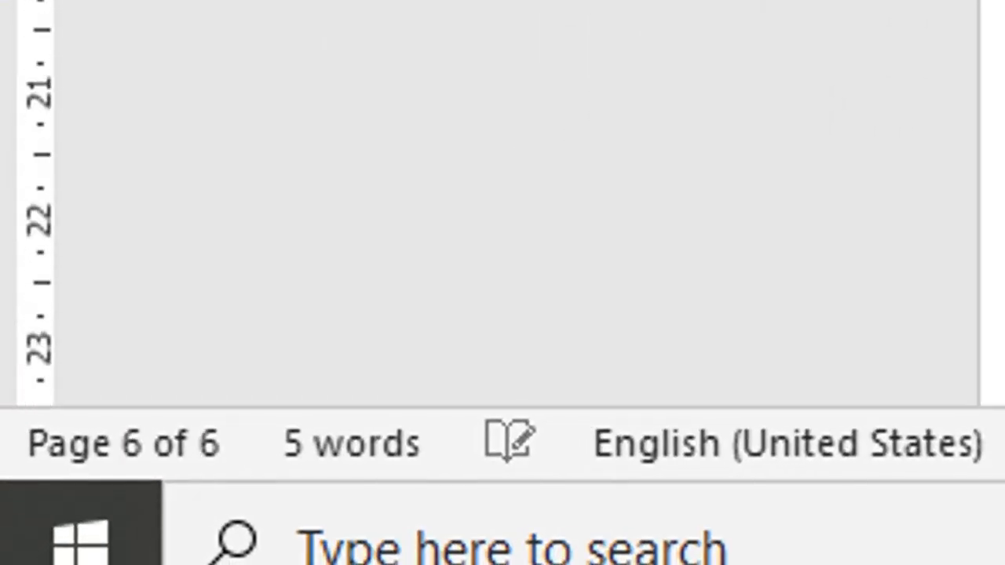
key(Return)
key(Return)
key(Return)
key(Return)
key(Return)
key(Return)
key(Return)
key(Return)
key(Return)
key(Return)
key(Return)
key(Return)
key(Return)
key(Return)
key(Return)
key(Return)
key(Return)
key(Return)
key(Return)
key(Return)
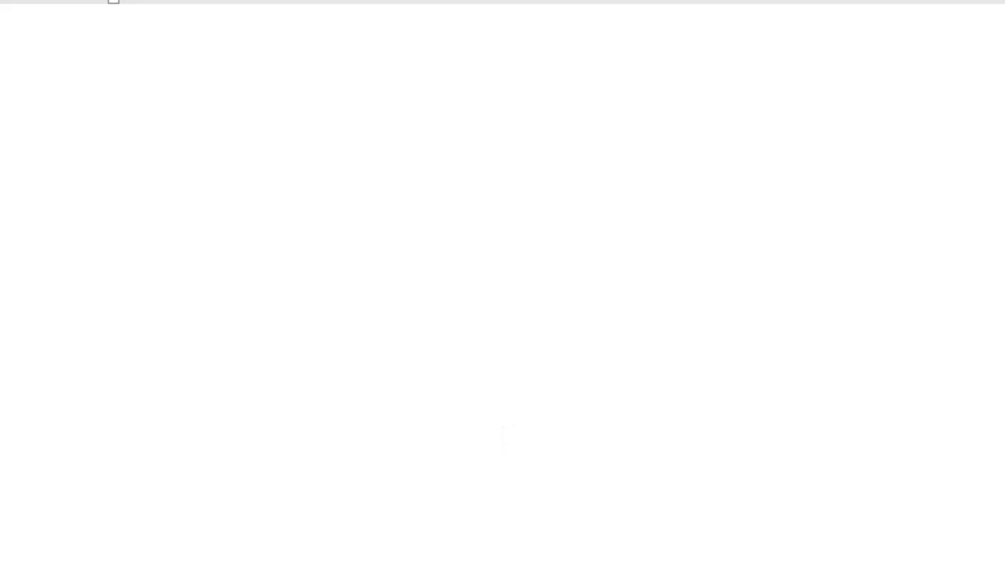
Open the header on the third page for editing and place the cursor after "Page no:".
scroll(335, 437, up, 3)
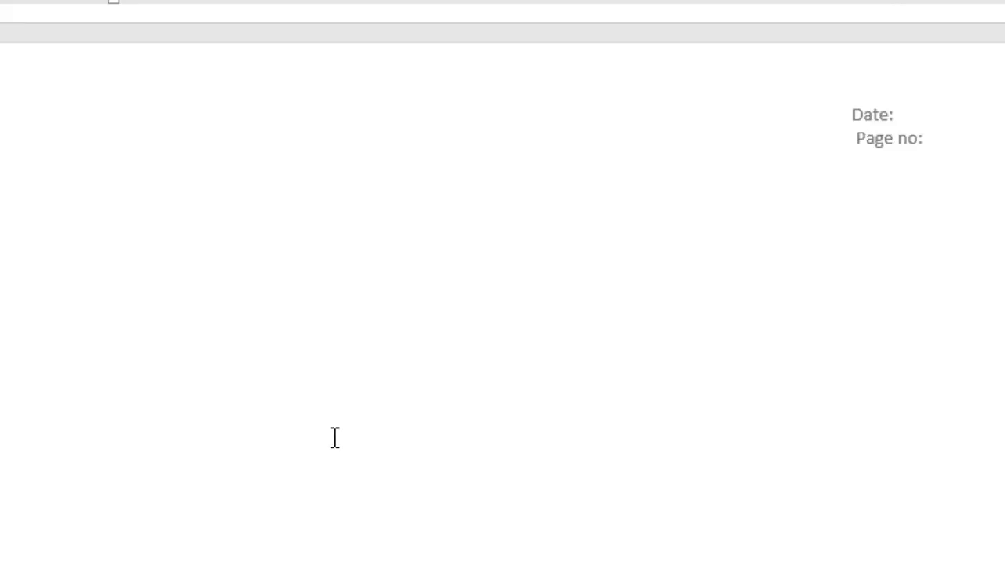
scroll(754, 373, up, 6)
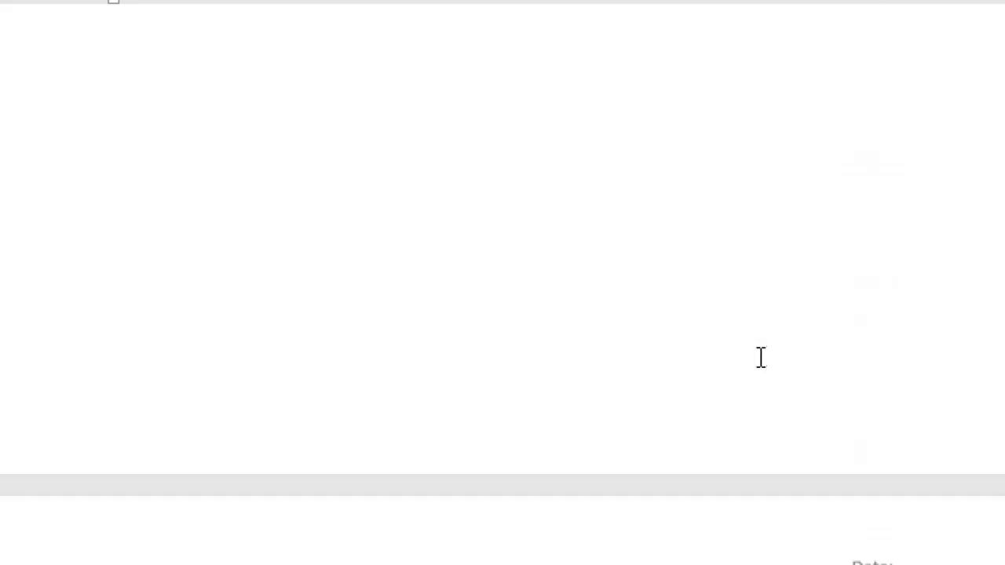
scroll(770, 324, up, 5)
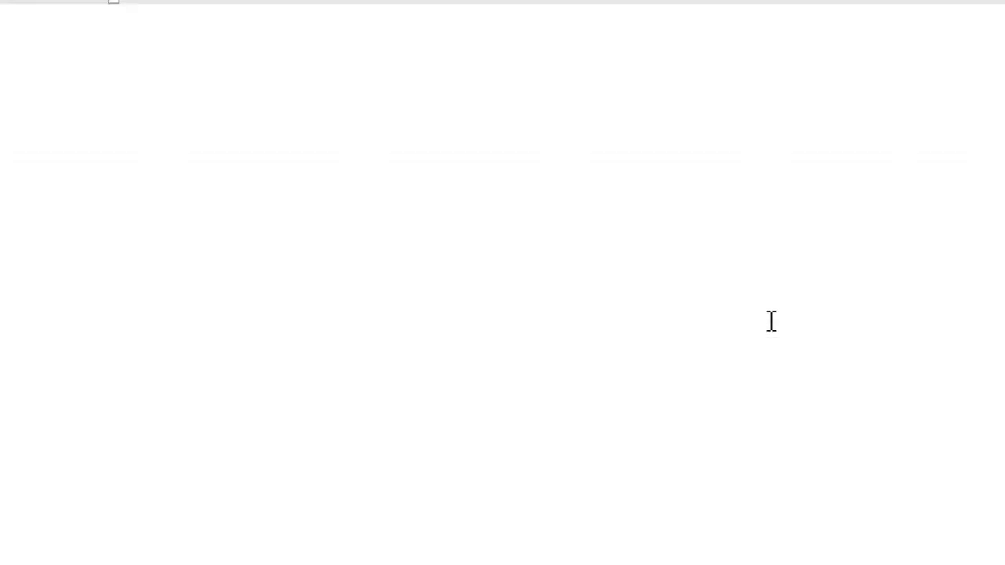
scroll(771, 322, up, 3)
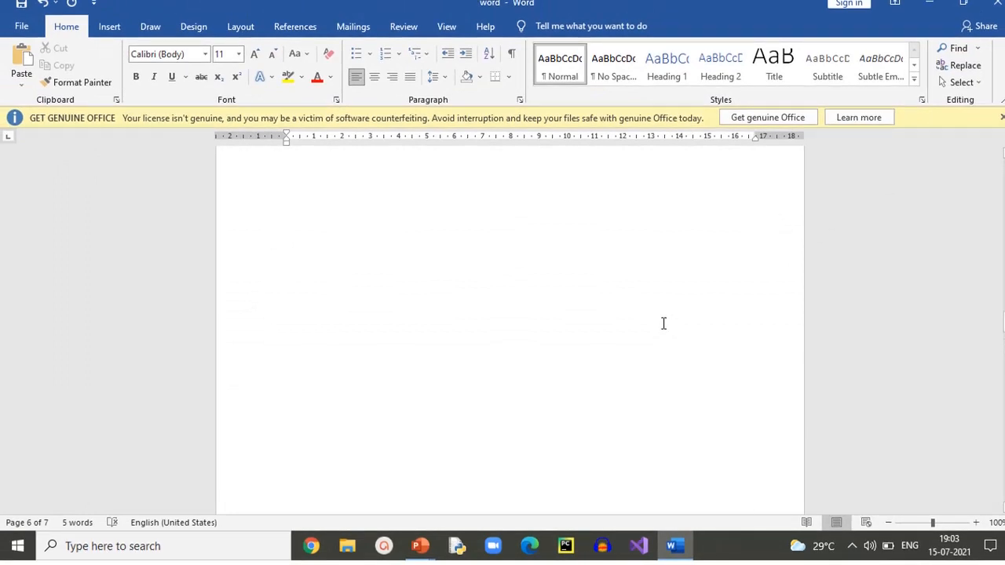
scroll(664, 323, up, 4)
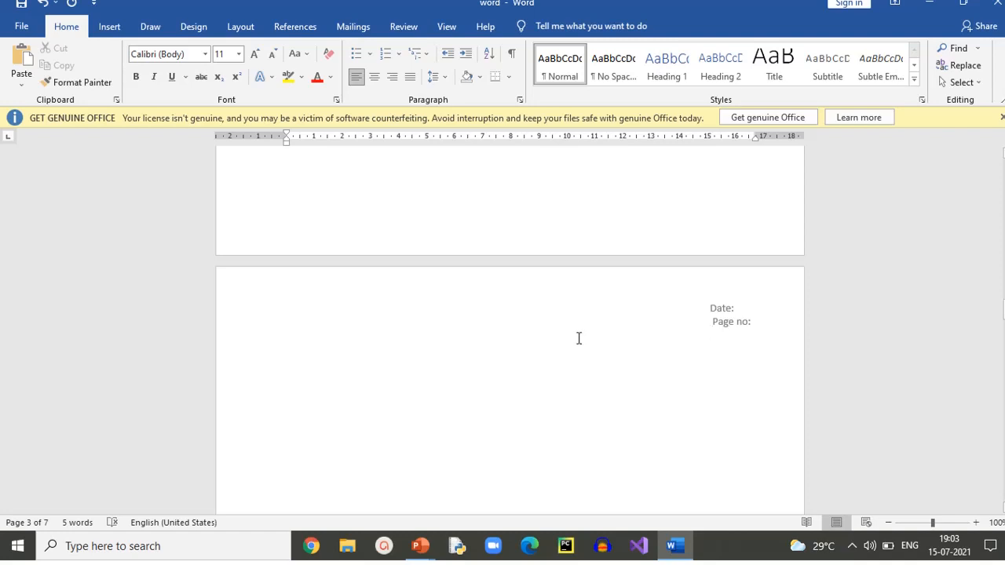
triple_click(714, 323)
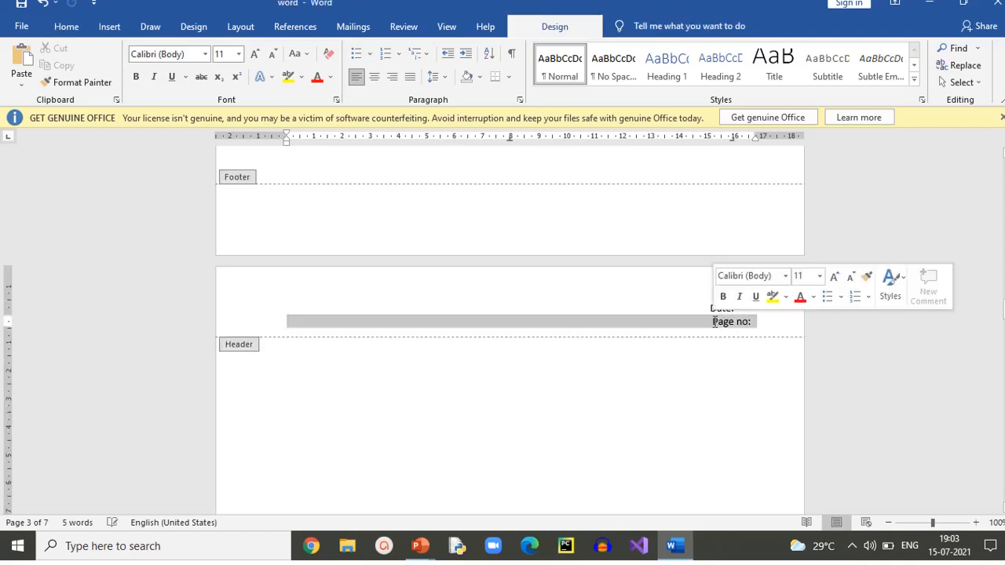
click(766, 325)
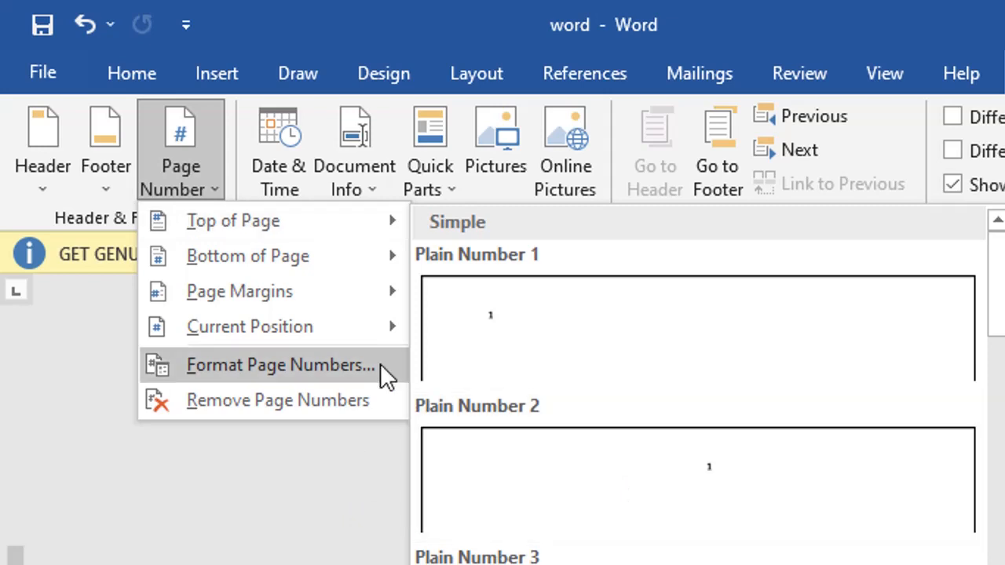
Add right-aligned page numbers to the footer and Plain Number 3 page numbers at the top of the pages.
mouse_move(393, 263)
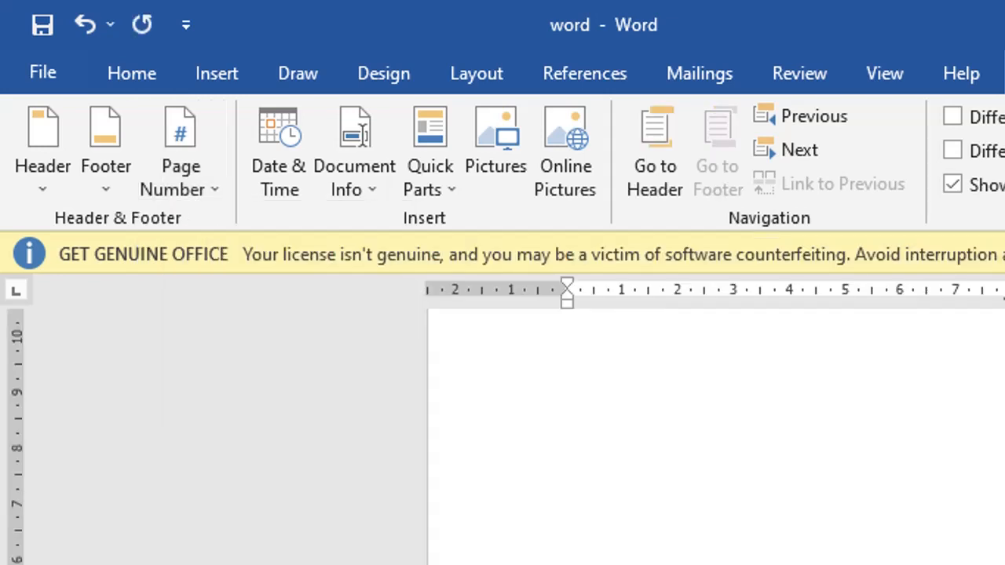
click(43, 189)
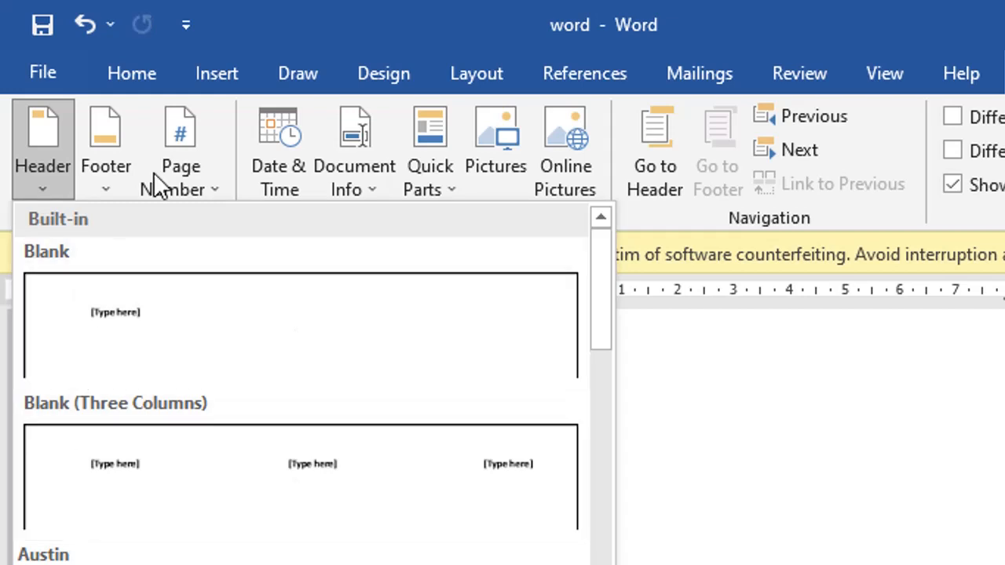
click(178, 186)
click(178, 185)
mouse_move(407, 229)
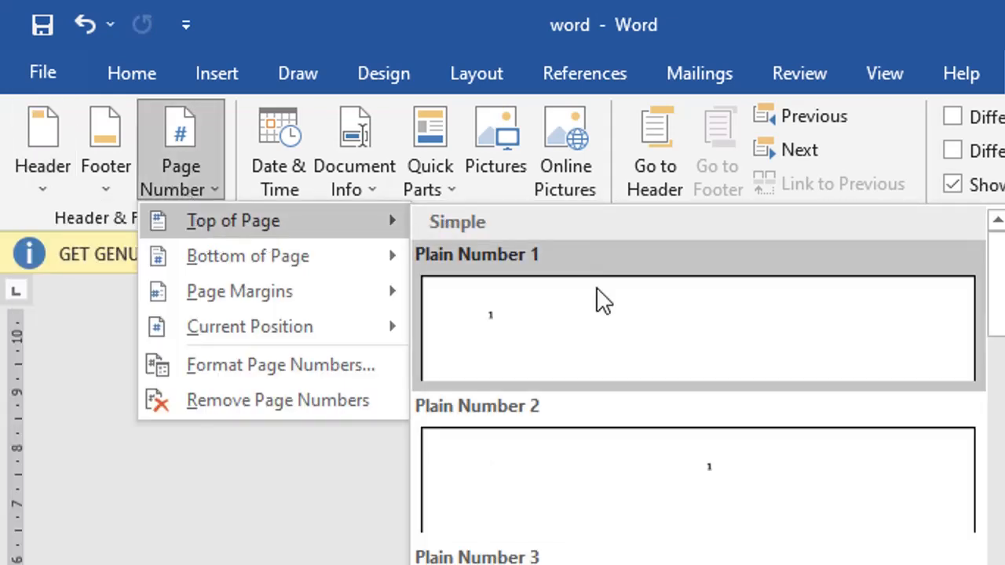
click(698, 556)
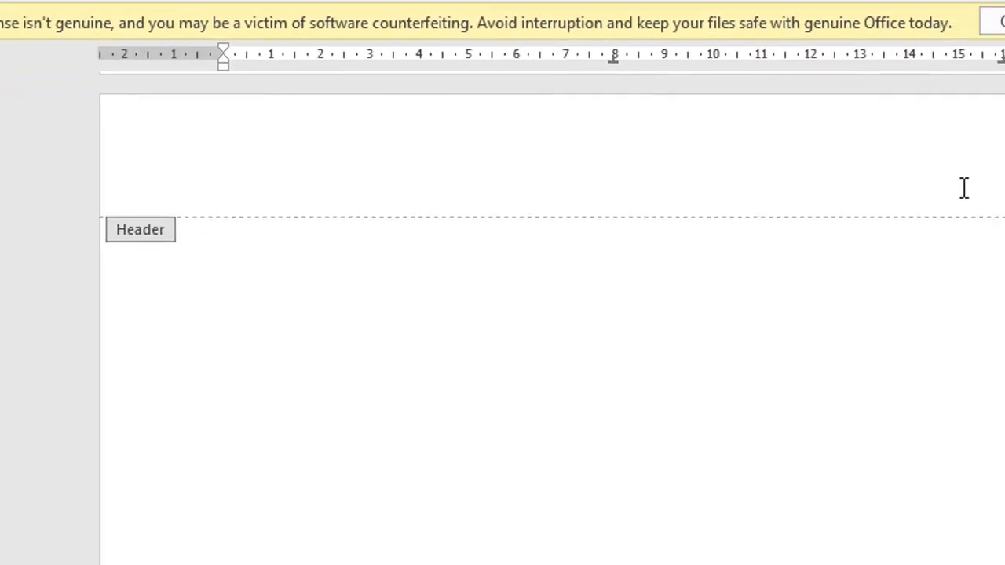
Insert the text "Page No." before the page number in the first page's header and return to the body text.
scroll(853, 83, up, 5)
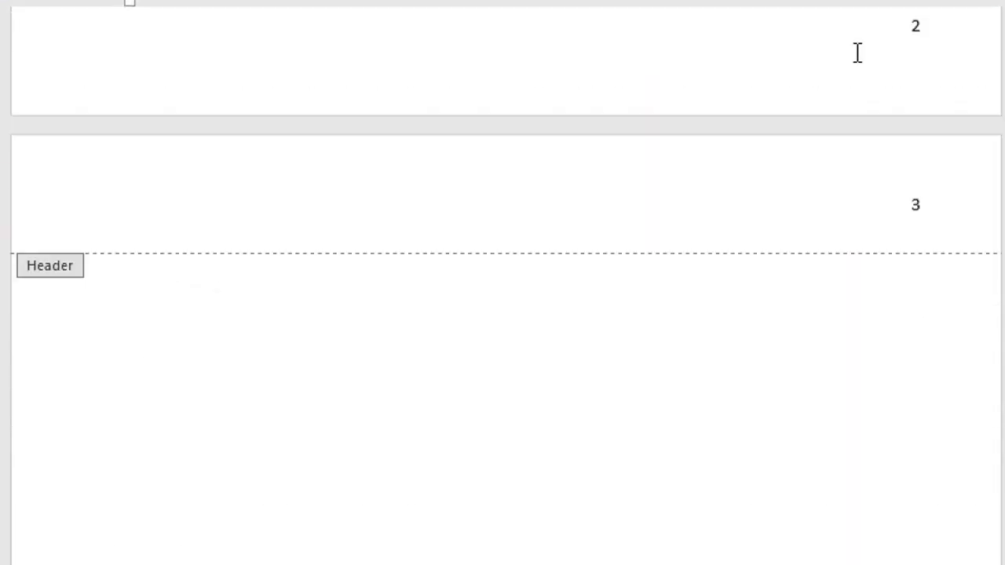
scroll(857, 60, up, 6)
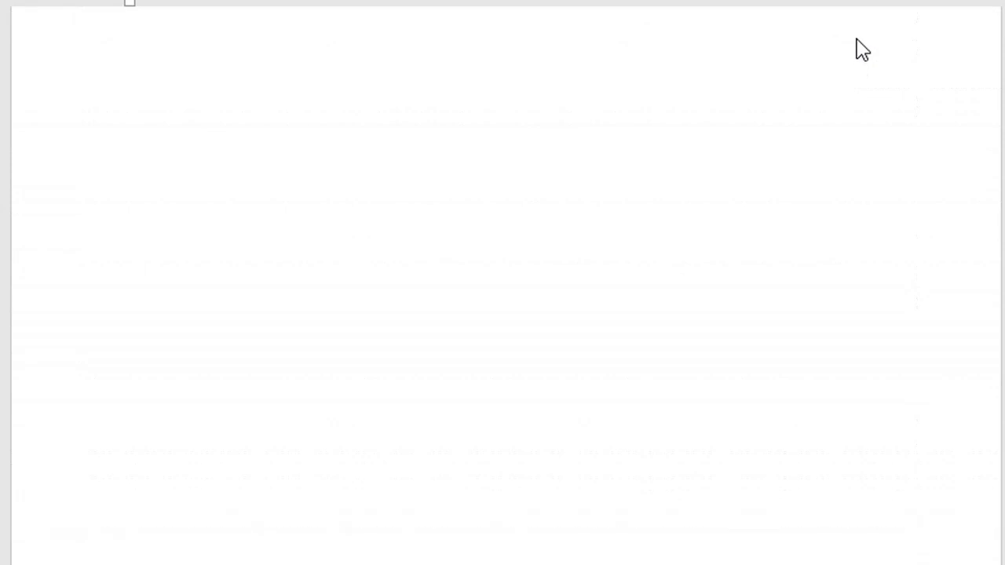
scroll(861, 47, up, 8)
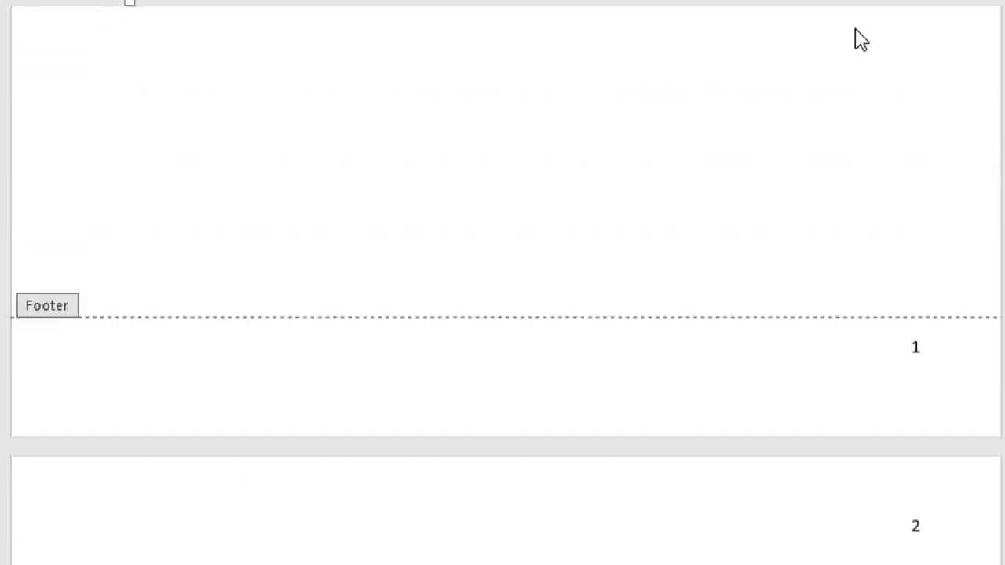
scroll(860, 32, up, 3)
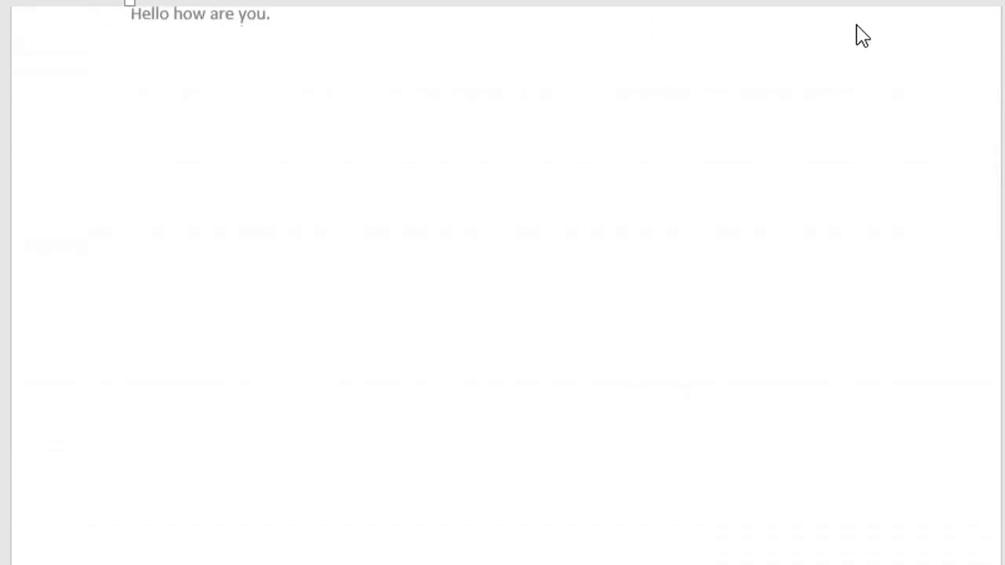
scroll(859, 19, up, 1)
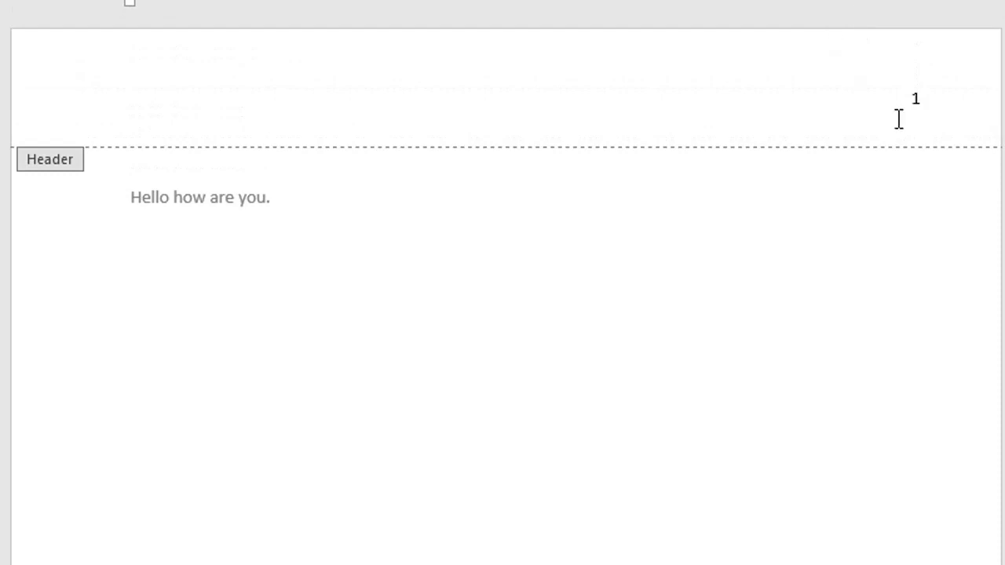
double_click(912, 98)
scroll(927, 110, down, 2)
scroll(909, 49, up, 2)
mouse_move(785, 564)
text(page No.)
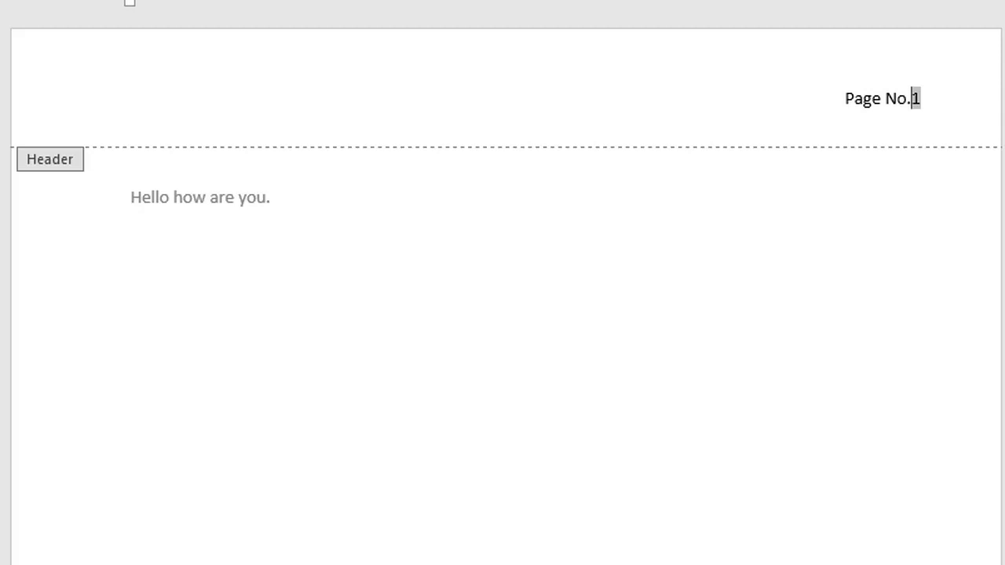
double_click(581, 396)
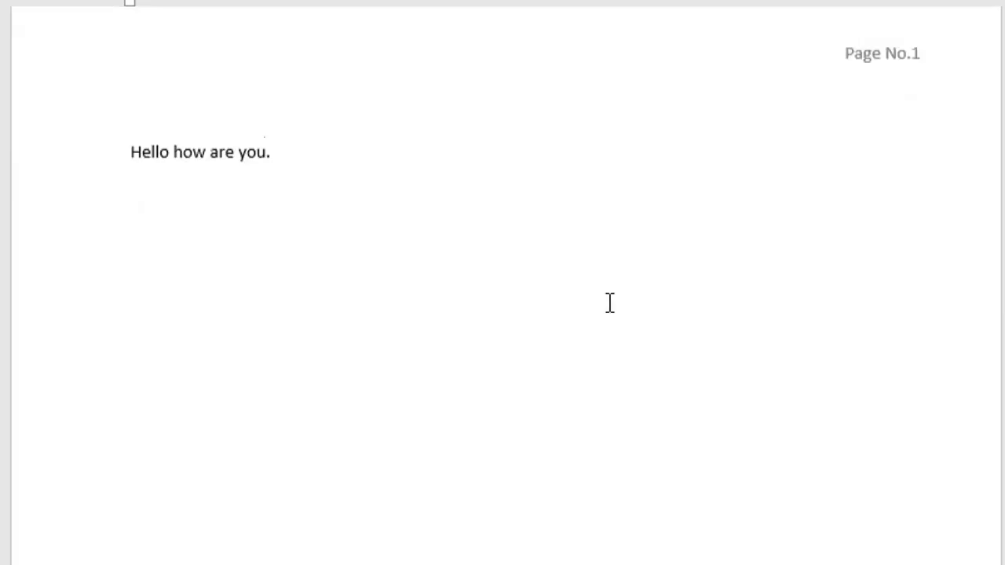
Examine the page number labels in the headers and footers from the first page to the fourth.
scroll(611, 236, down, 10)
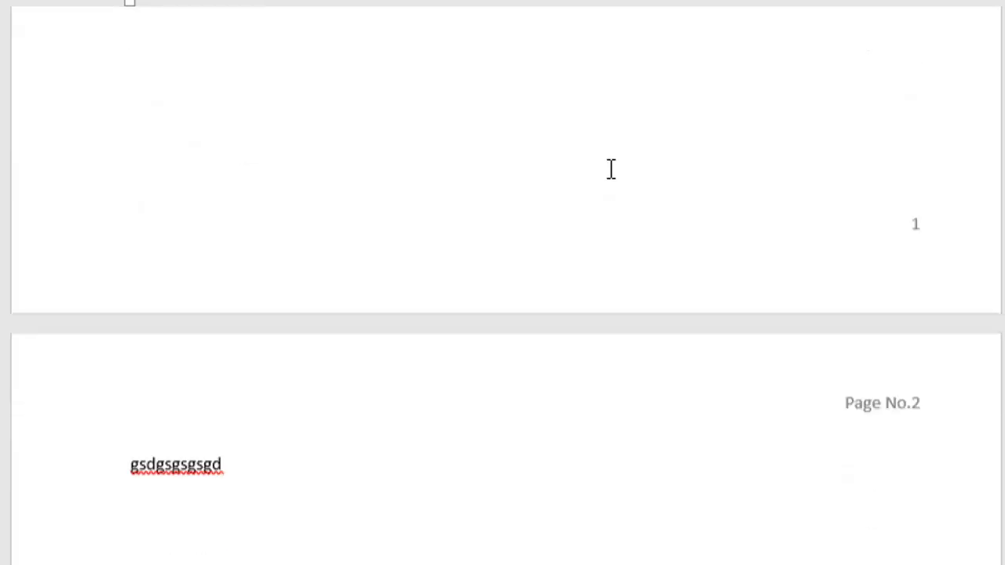
scroll(611, 169, down, 8)
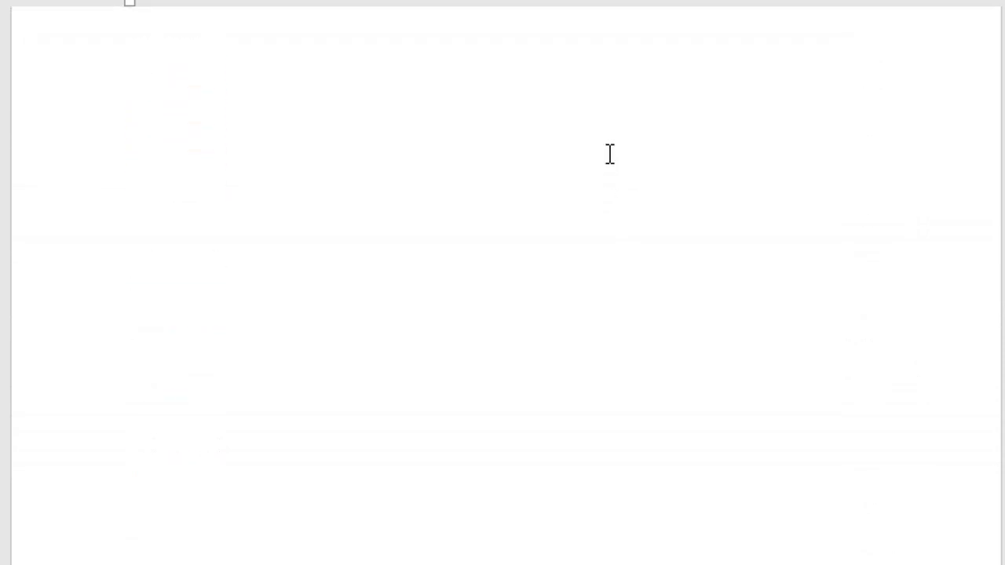
scroll(611, 151, down, 10)
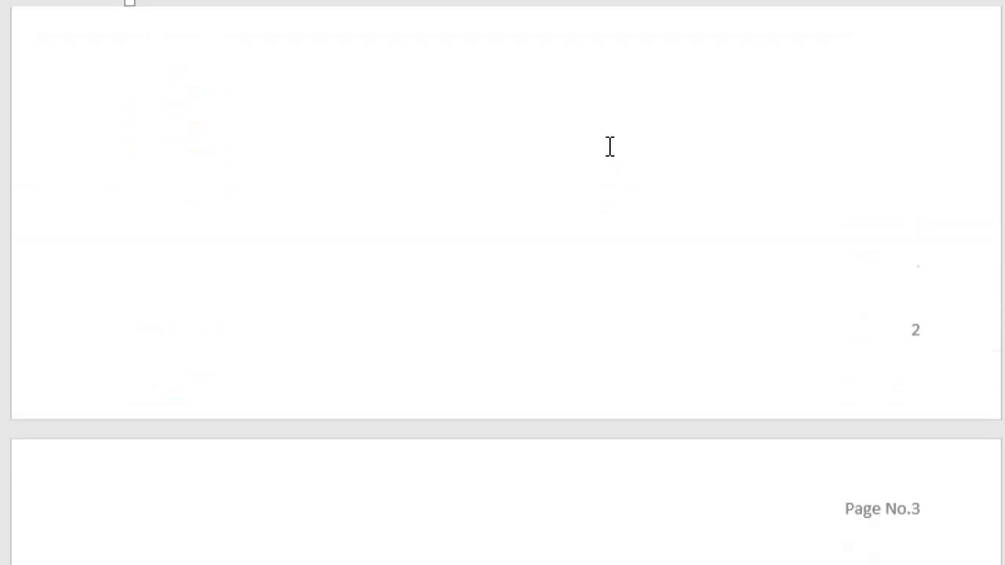
scroll(612, 157, down, 2)
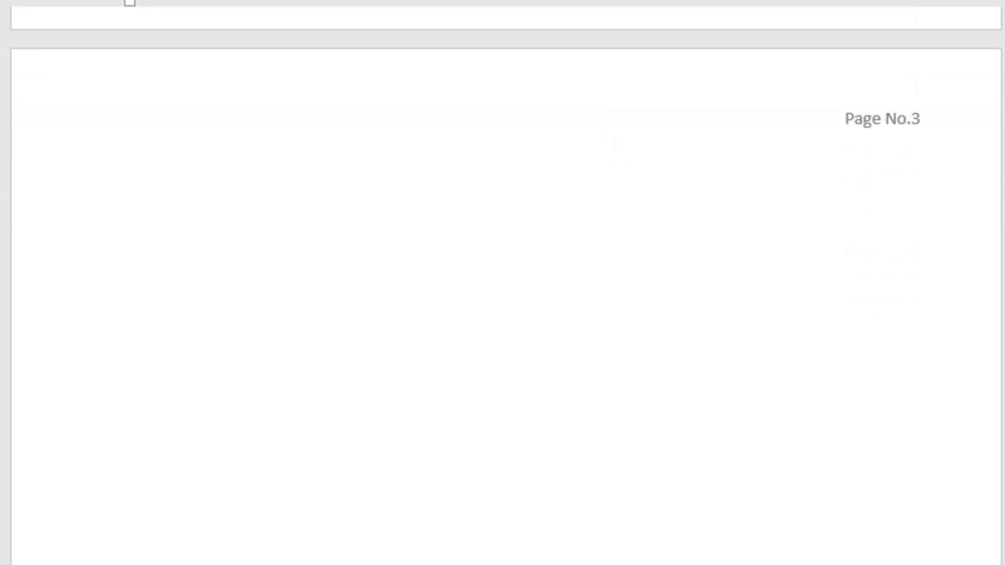
scroll(612, 145, down, 4)
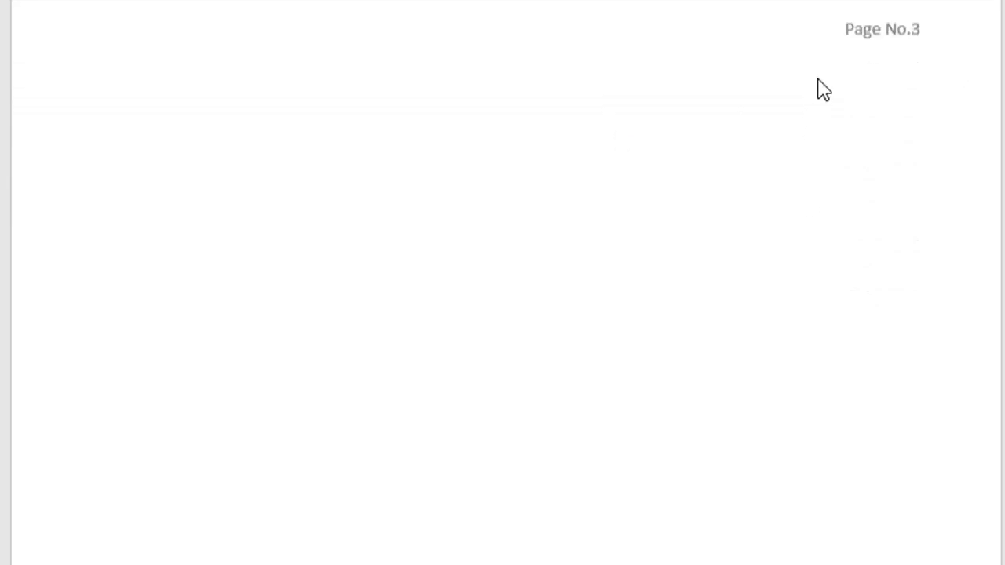
scroll(475, 174, down, 1)
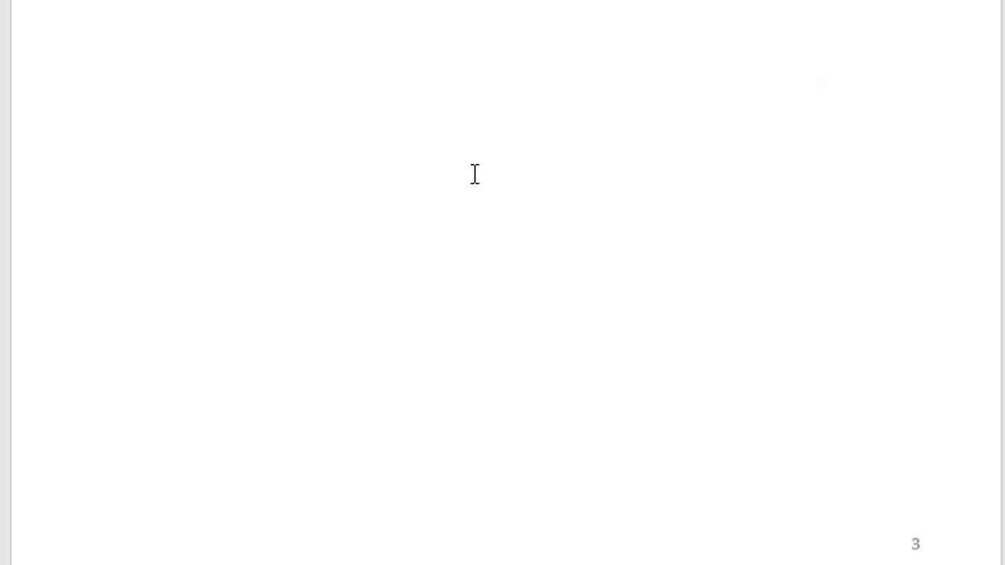
scroll(768, 112, up, 1)
scroll(581, 302, down, 10)
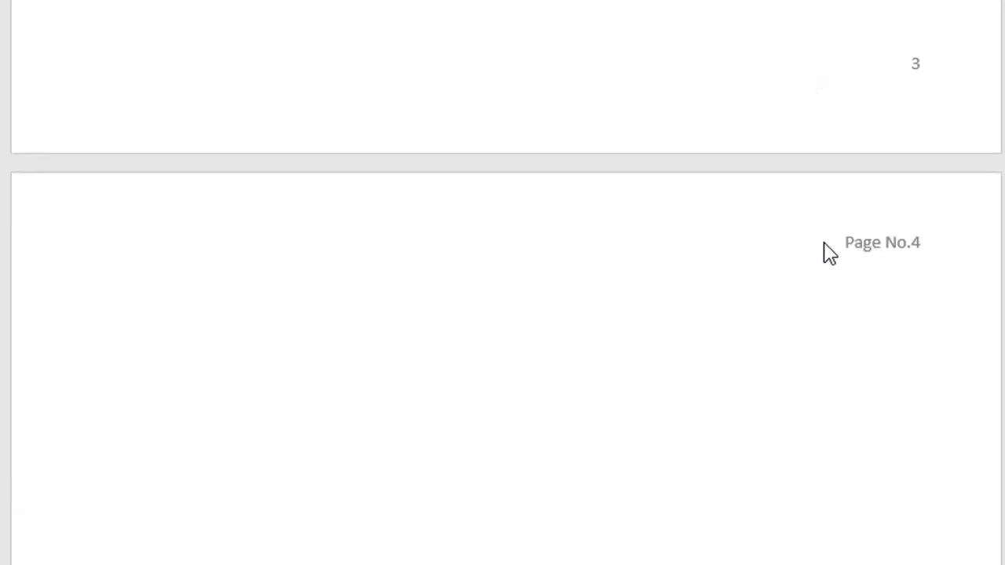
Delete the "Page No." label together with its number from the fourth page's header and leave header editing.
double_click(860, 247)
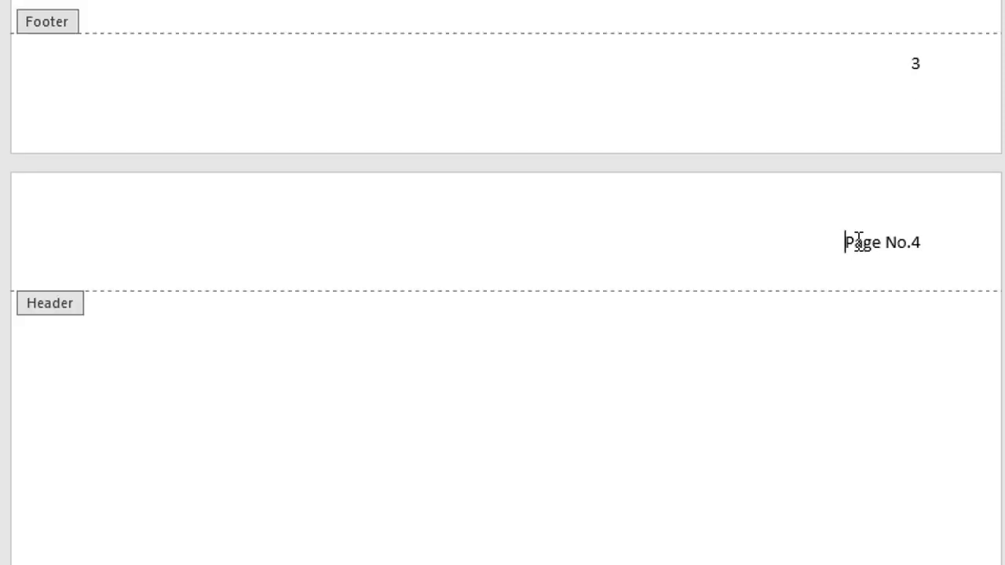
drag(845, 243, 926, 242)
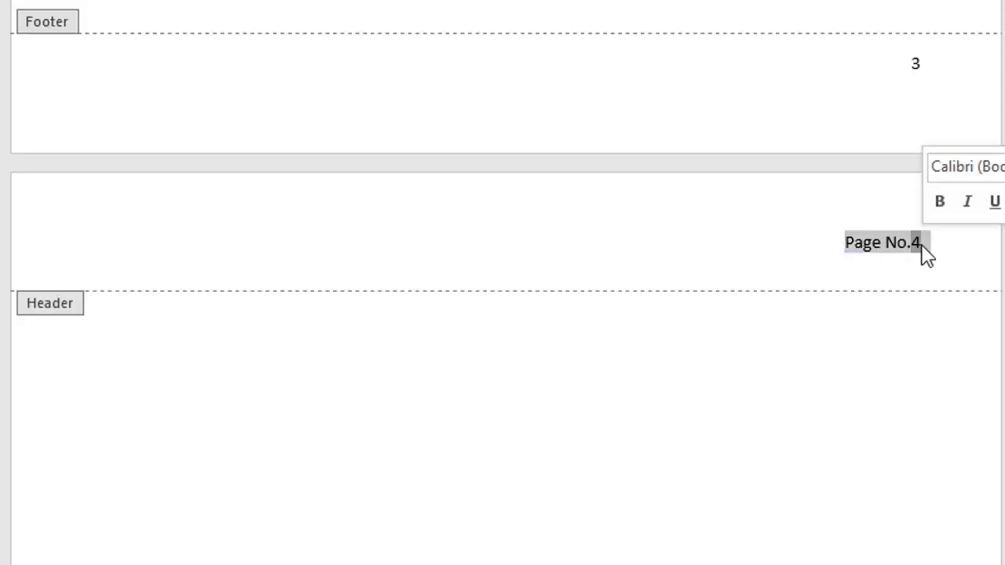
key(Delete)
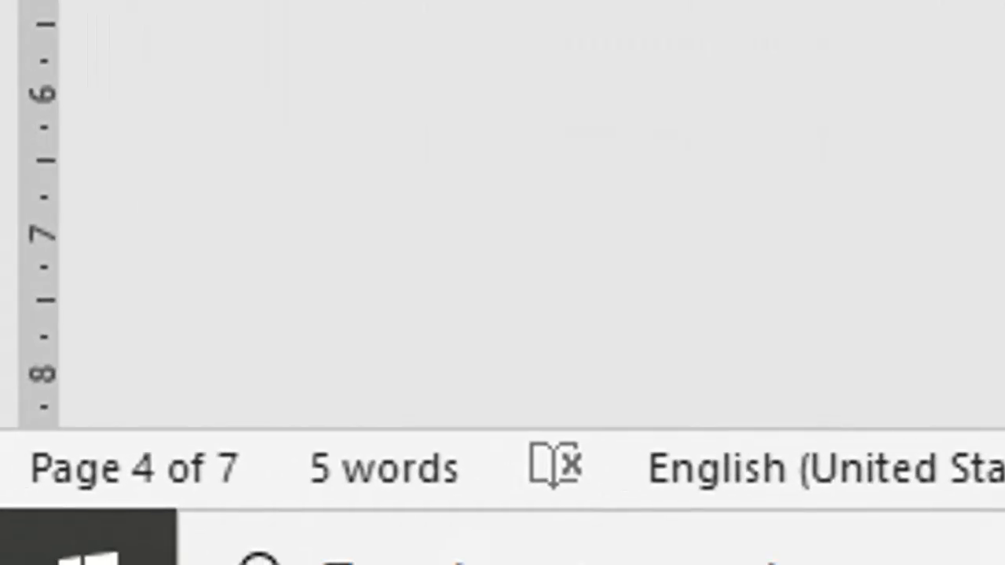
key(Escape)
Check the headers and footers on the preceding pages back to the first page.
scroll(502, 214, up, 1)
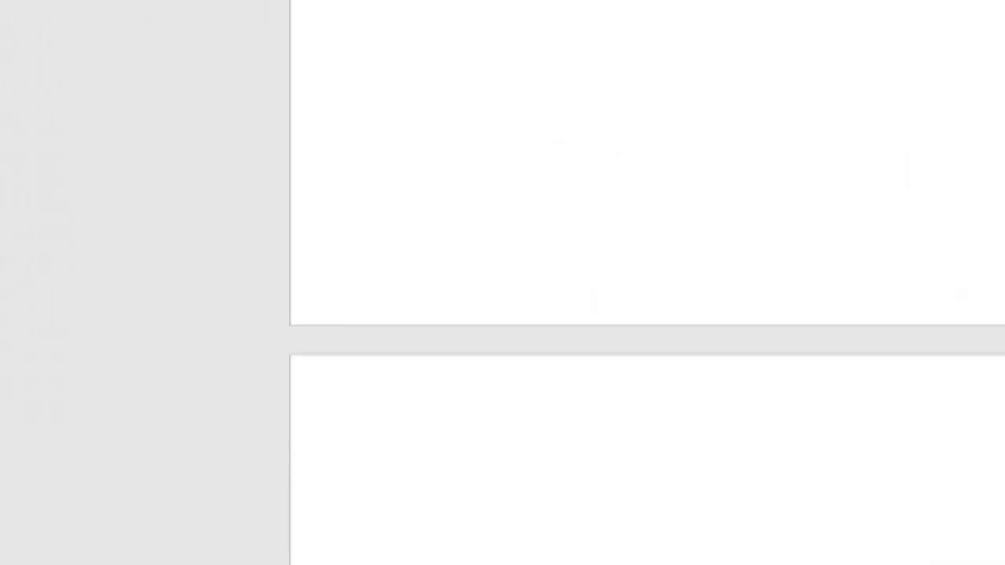
scroll(878, 315, up, 6)
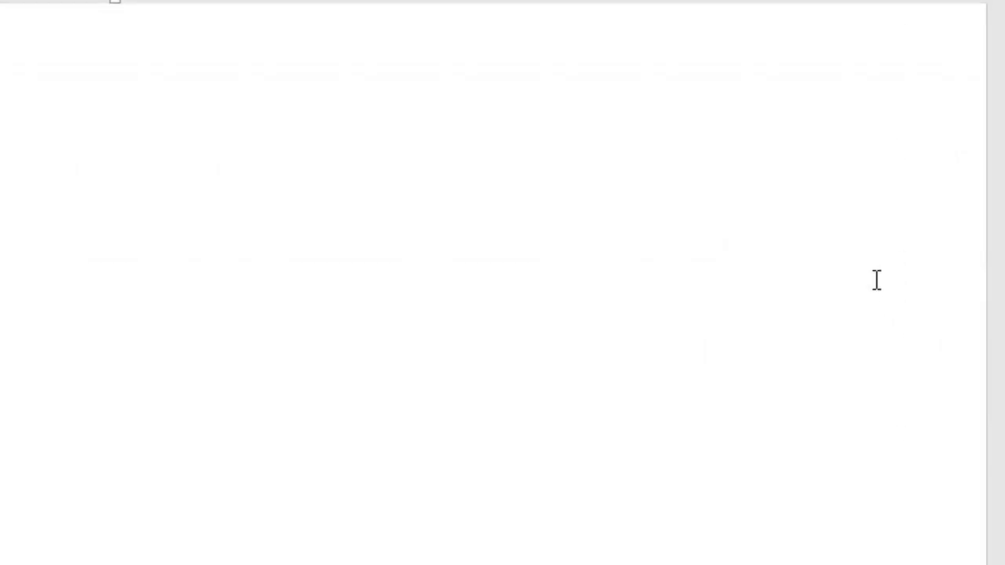
scroll(877, 270, up, 8)
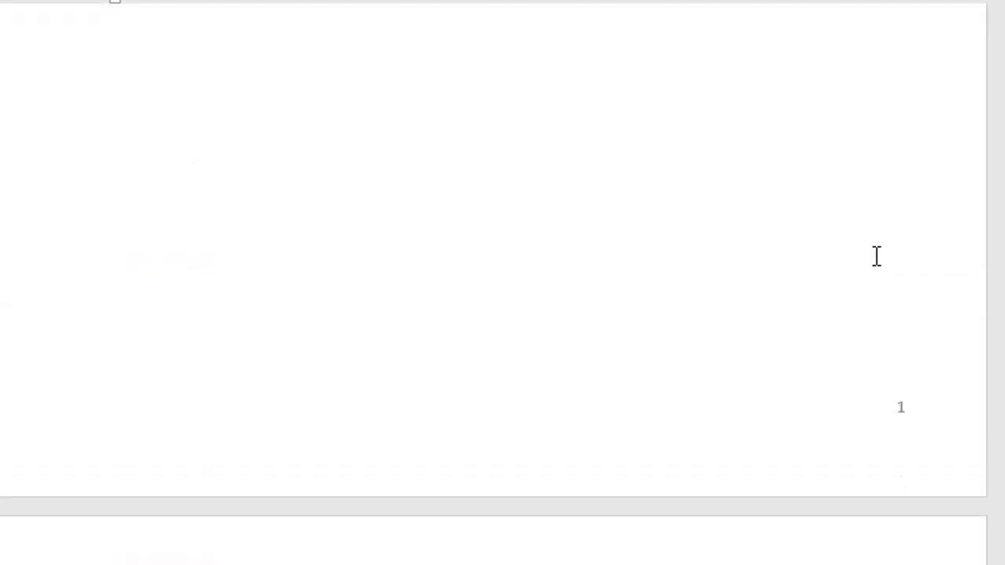
scroll(874, 247, up, 5)
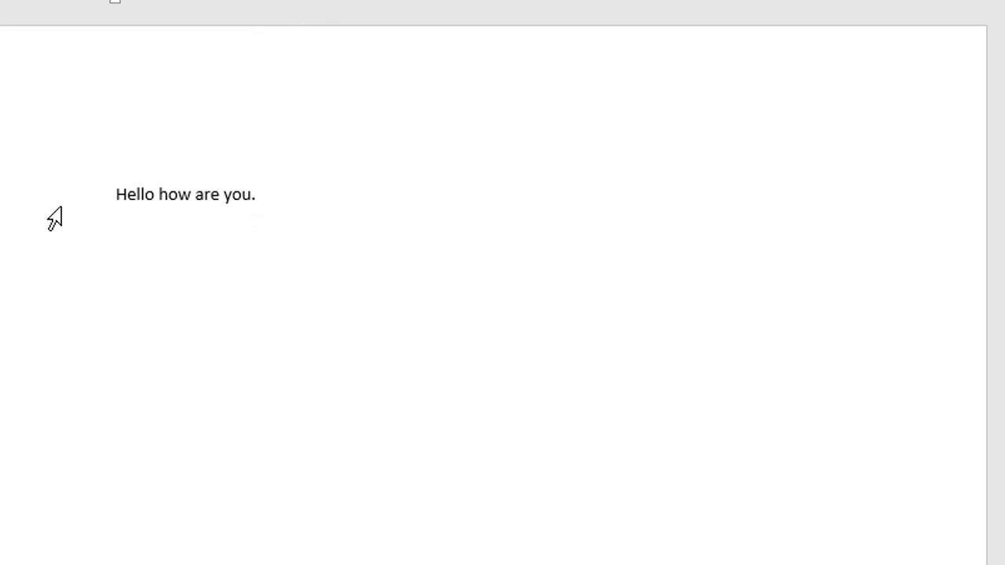
scroll(675, 223, down, 5)
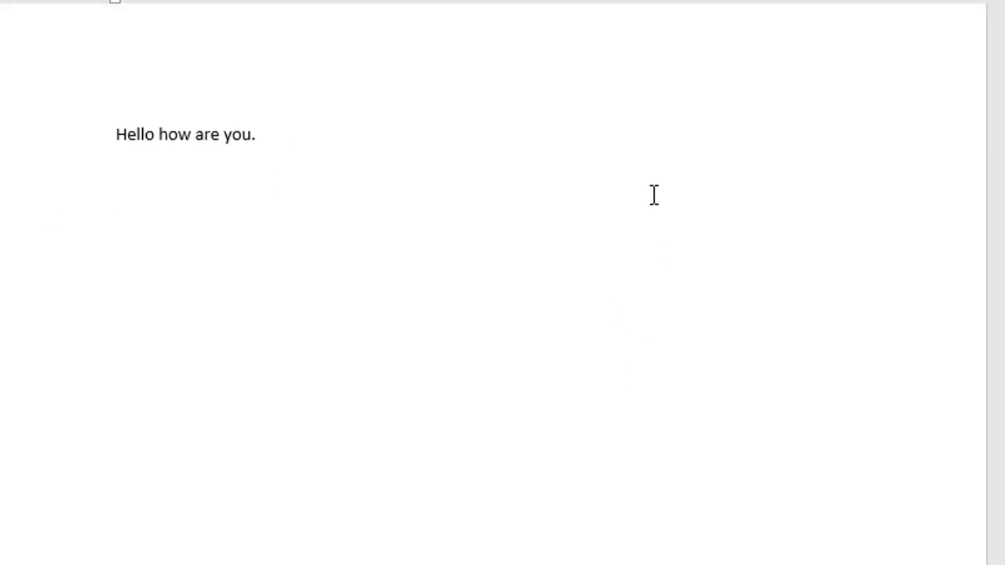